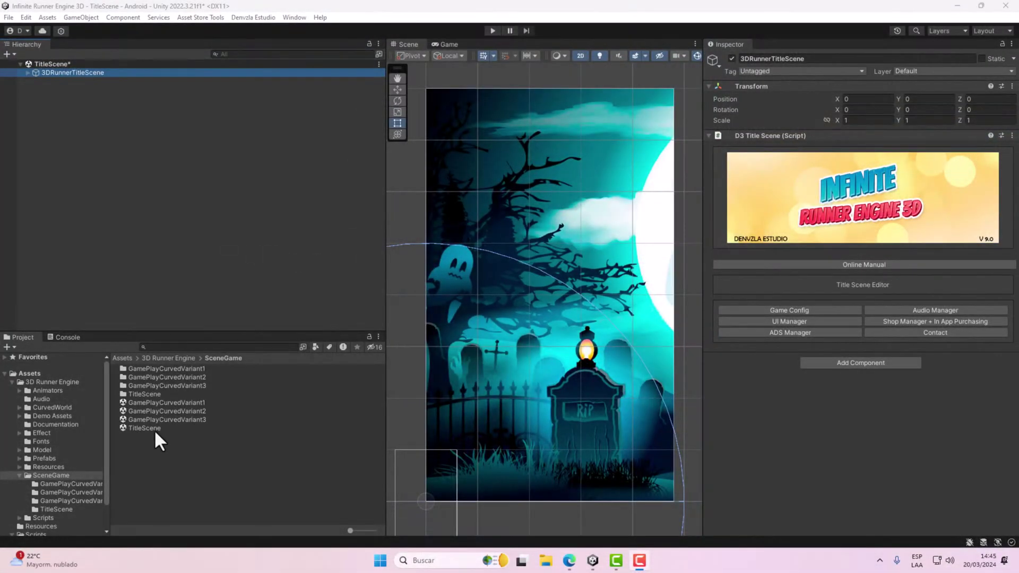
Step: Select 3DRunnerTitleScene's main object and show its Shop Manager + In App Purchasing settings, with the Life item at 1000 coins
click(146, 429)
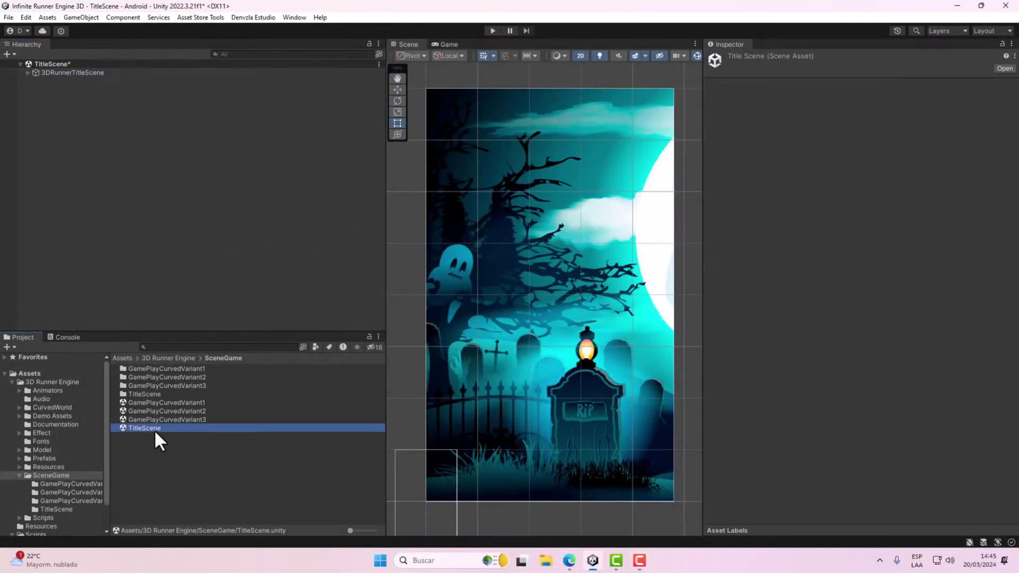
click(85, 75)
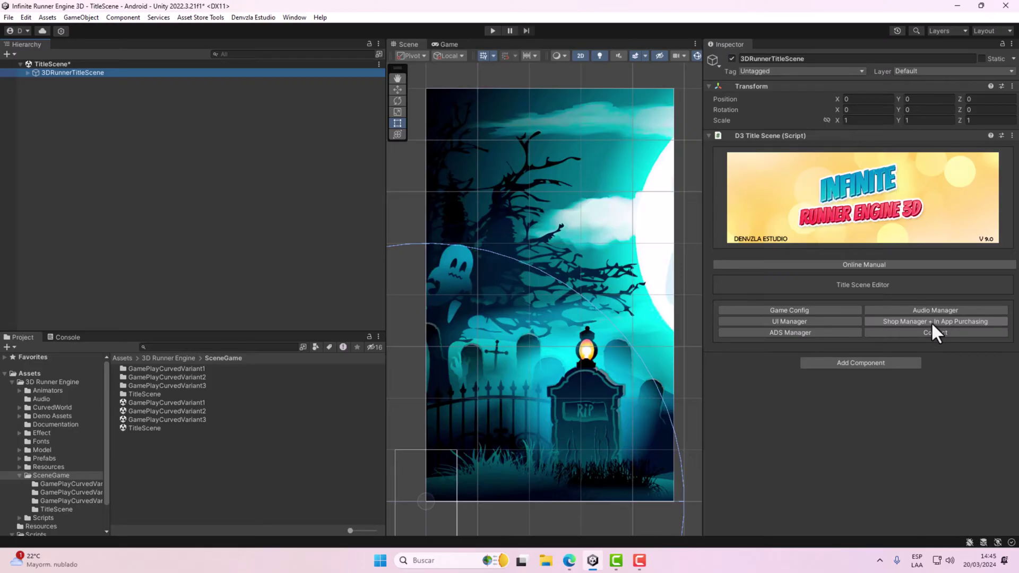
click(932, 321)
scroll(904, 329, down, 1)
scroll(953, 258, down, 3)
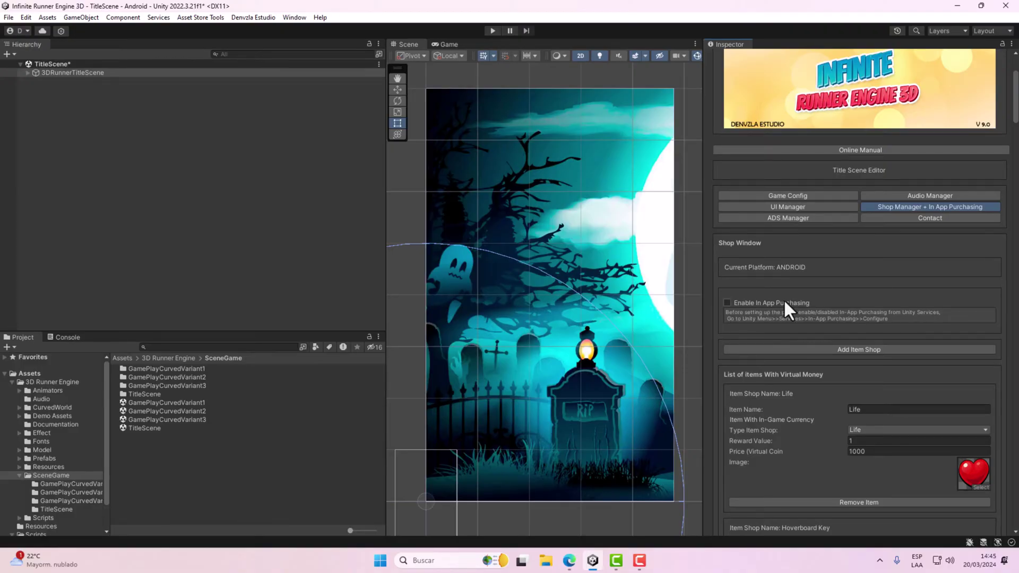
Step: Tick Enable In App Purchasing, import the Unity In-App Purchasing package, and check the Console log
click(726, 303)
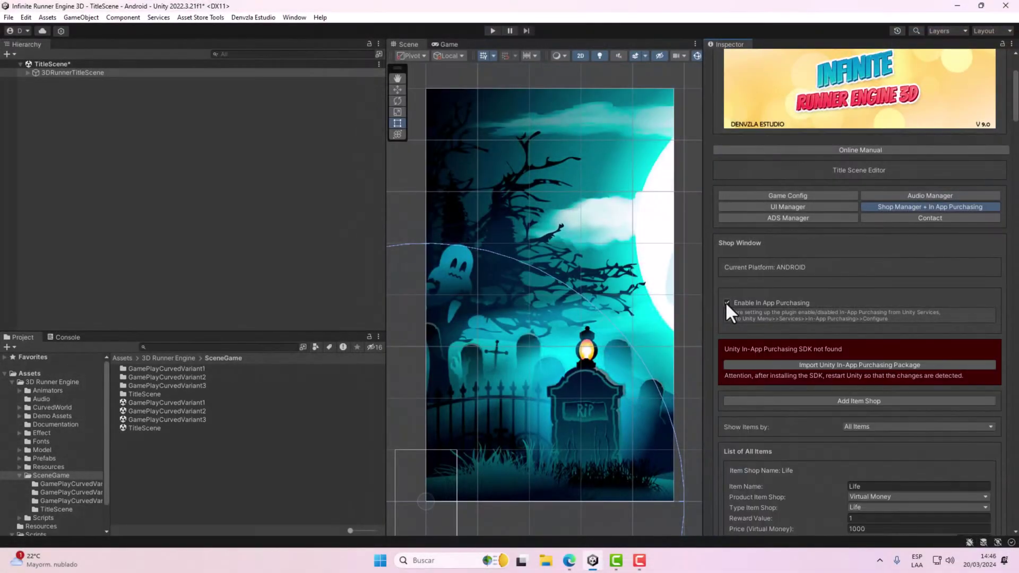
scroll(778, 294, down, 3)
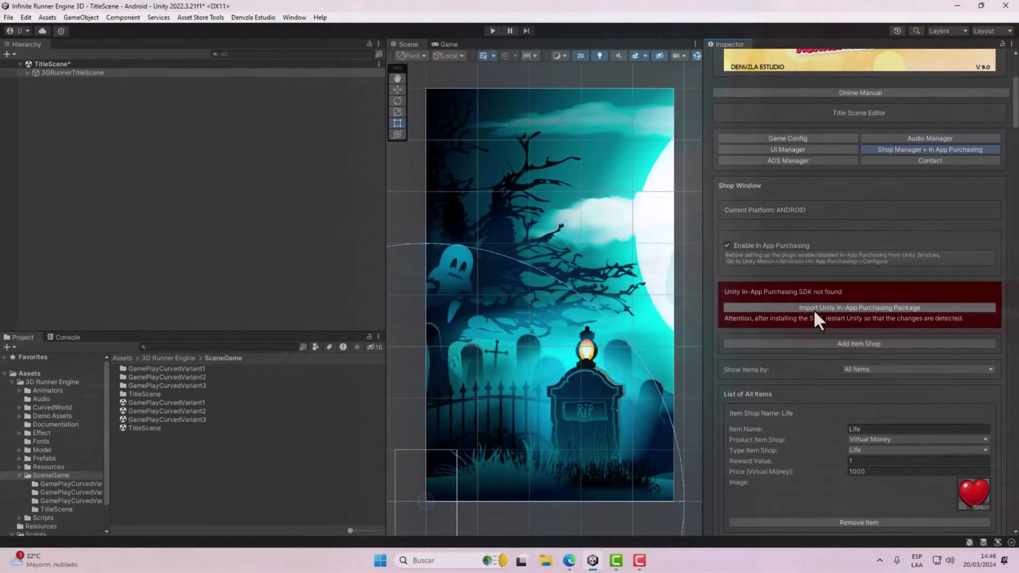
click(813, 308)
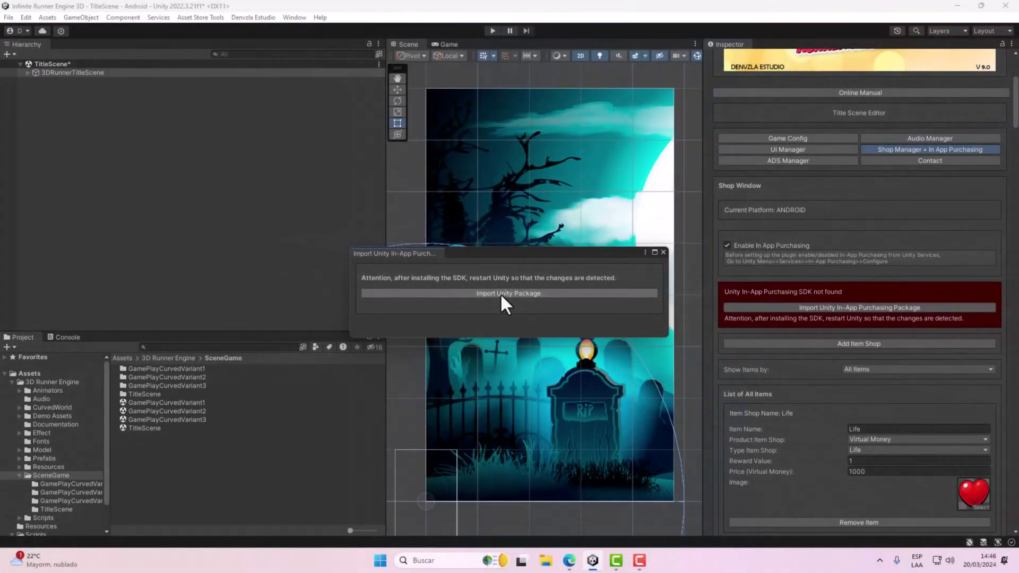
click(500, 293)
click(63, 337)
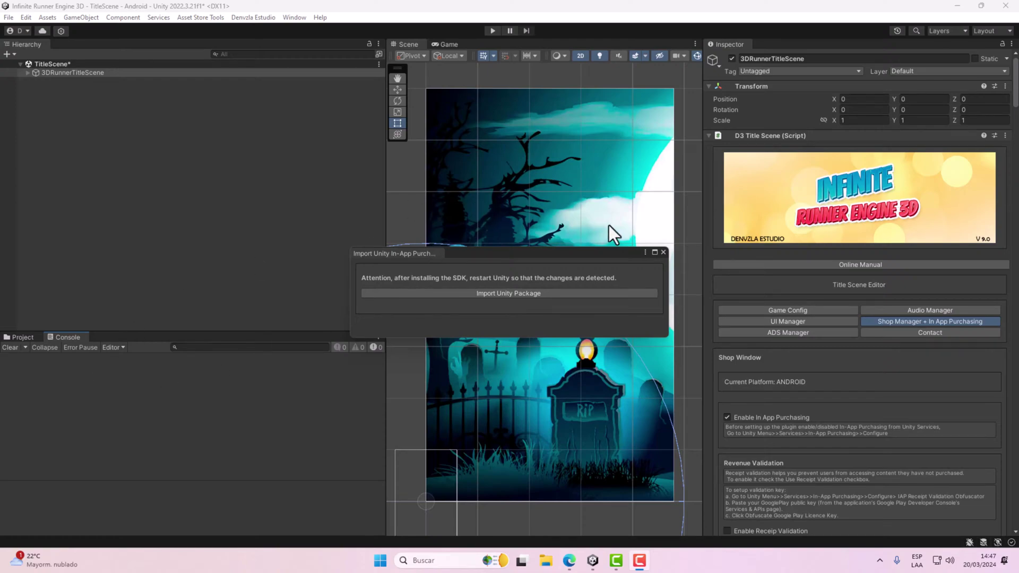
Step: Close the import window and quit Unity, saving the modified scene
click(663, 253)
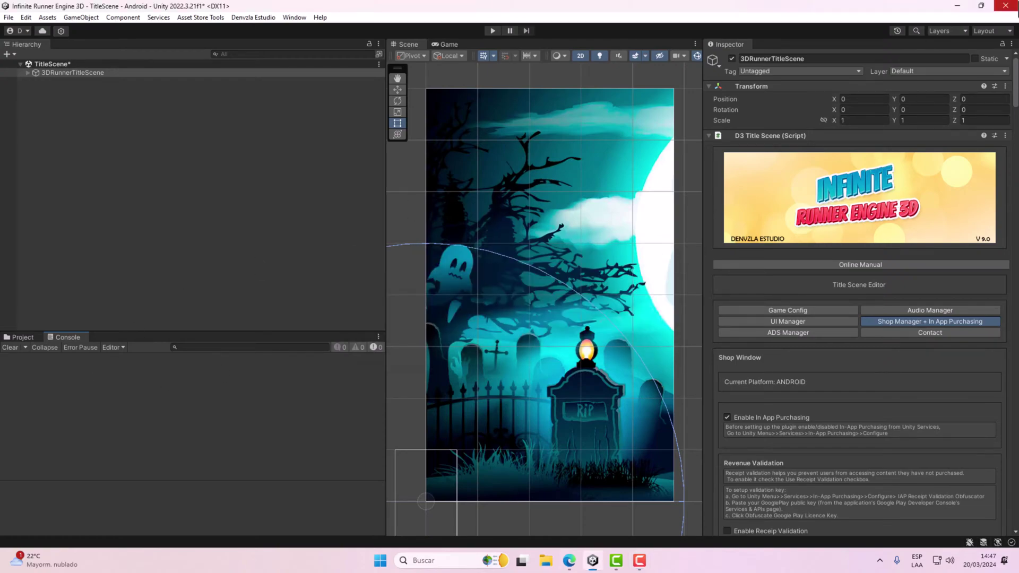
click(1005, 6)
click(512, 305)
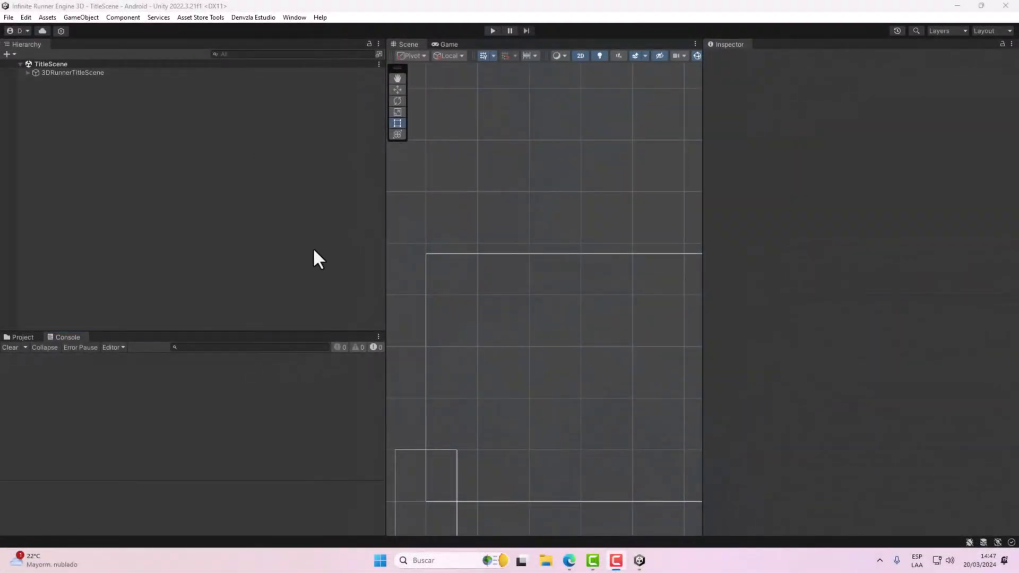
Step: Back in the title object's Shop Manager settings, switch on Enable Receipt Validation and Debug
click(75, 72)
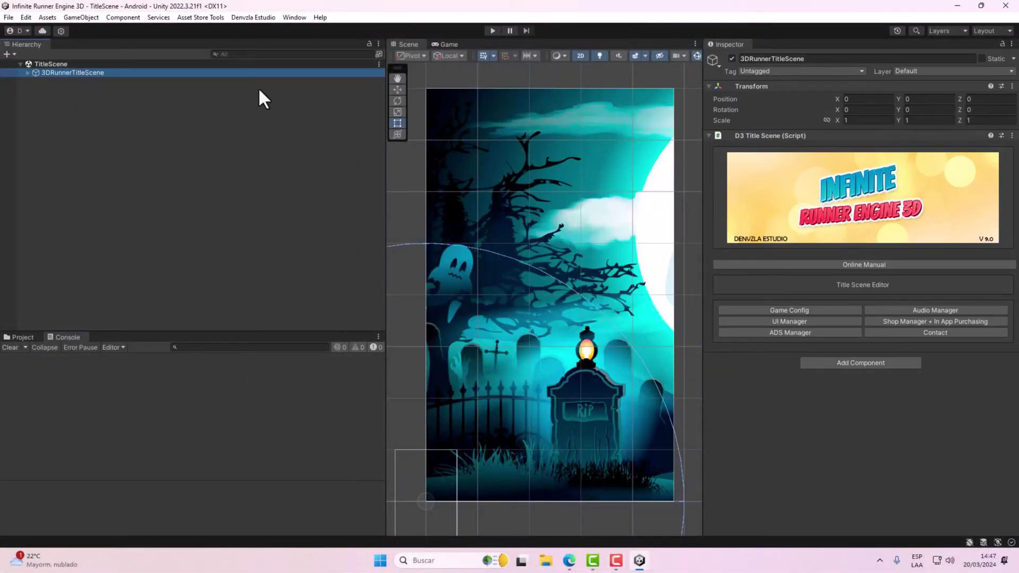
click(943, 321)
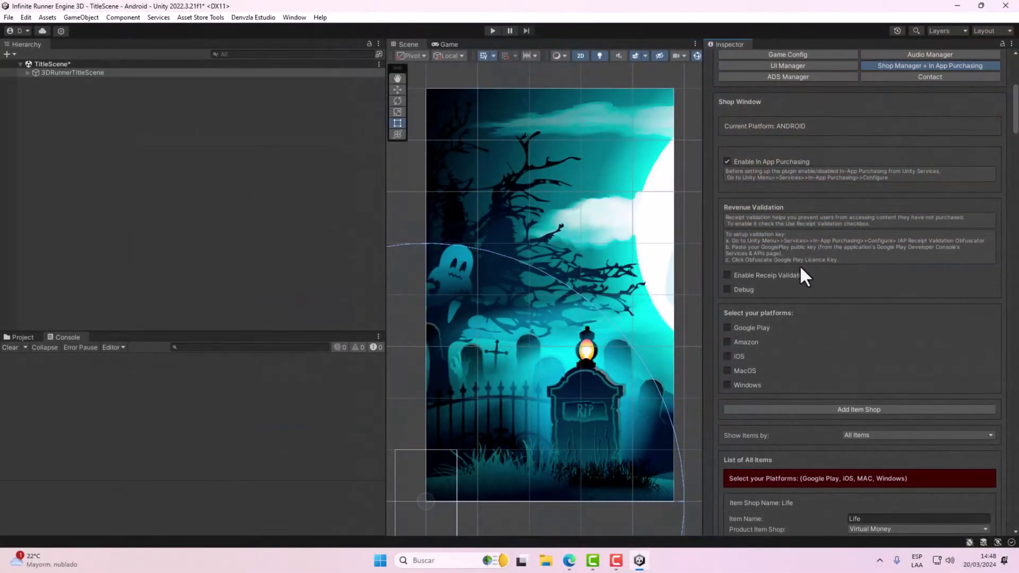
scroll(800, 271, down, 1)
scroll(752, 252, down, 1)
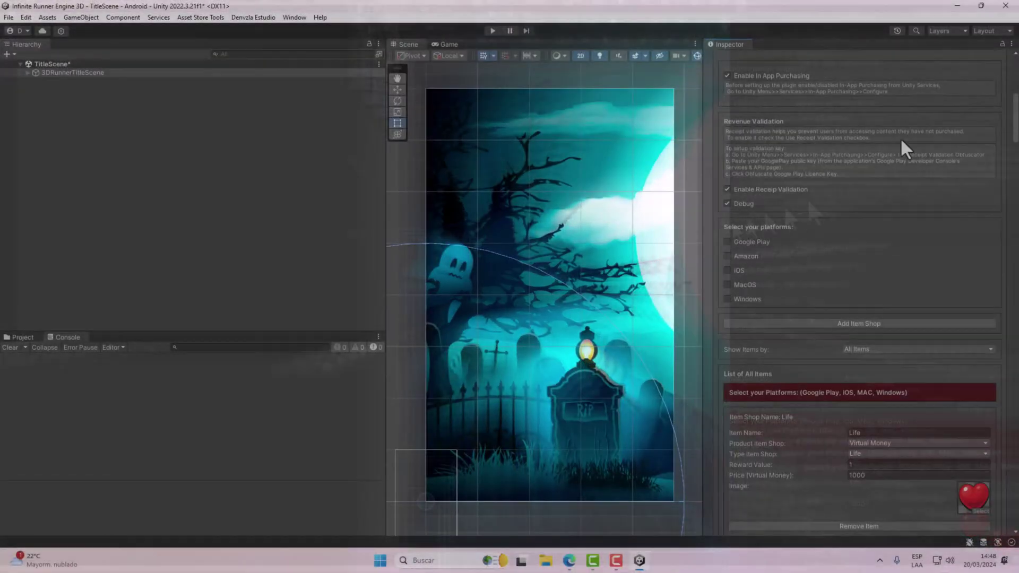
scroll(876, 159, down, 2)
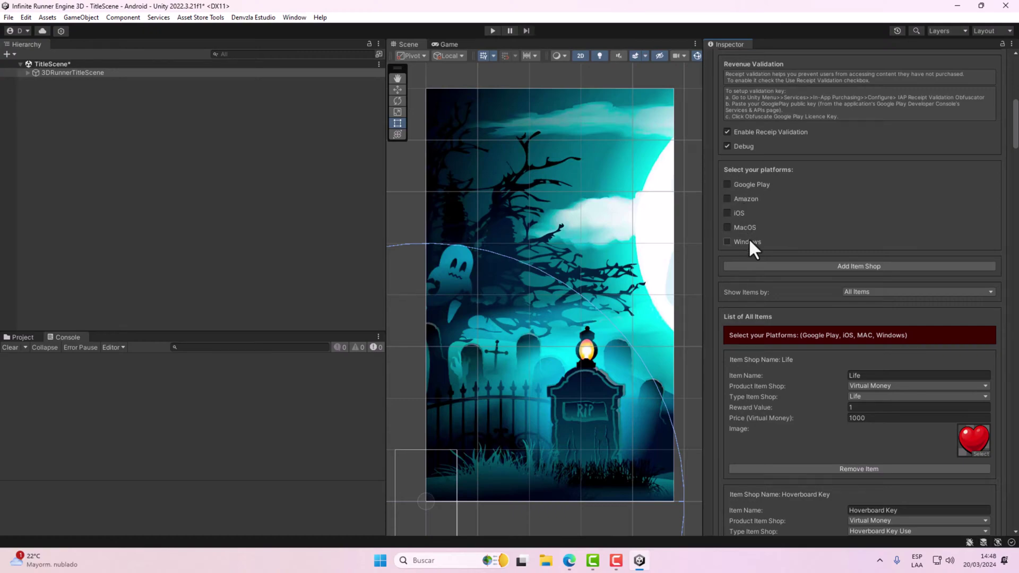
click(727, 186)
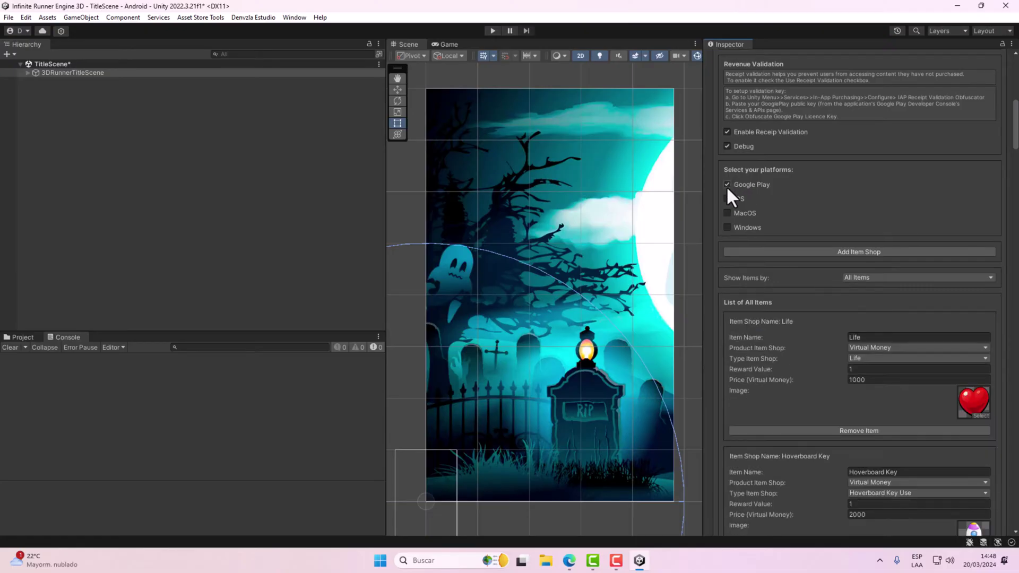
click(727, 184)
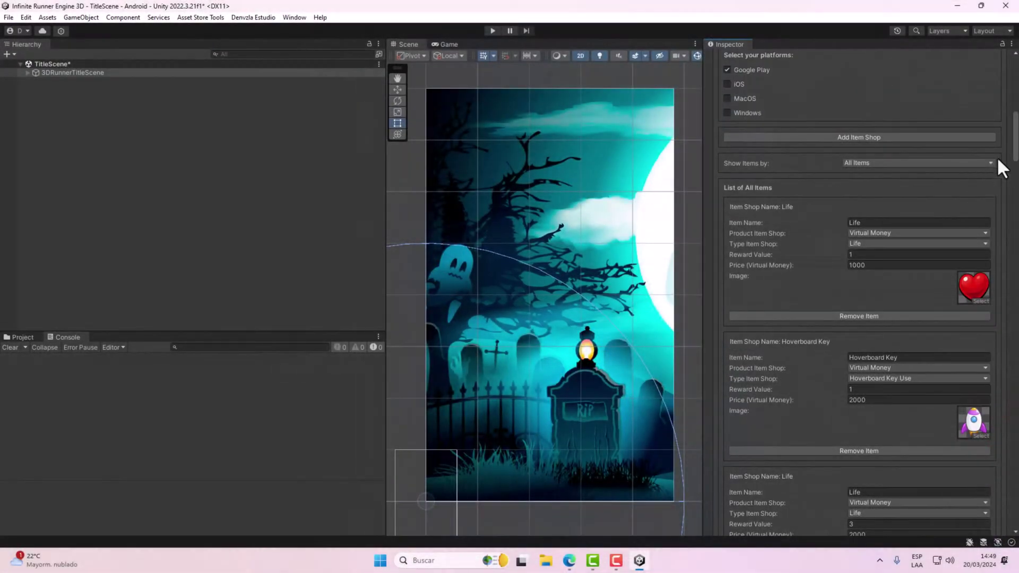
click(854, 161)
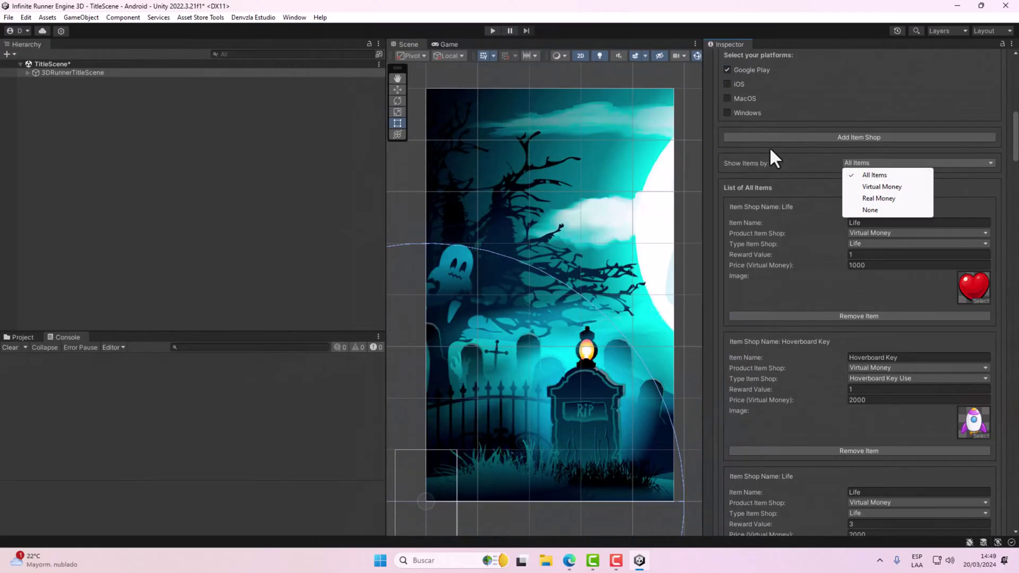
click(858, 186)
click(855, 162)
click(859, 200)
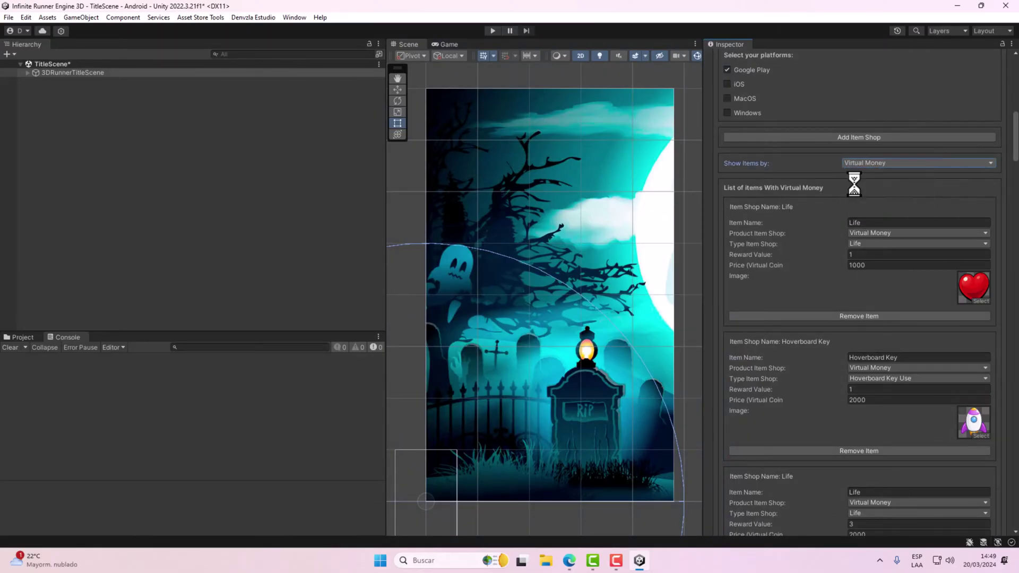
click(861, 246)
click(860, 292)
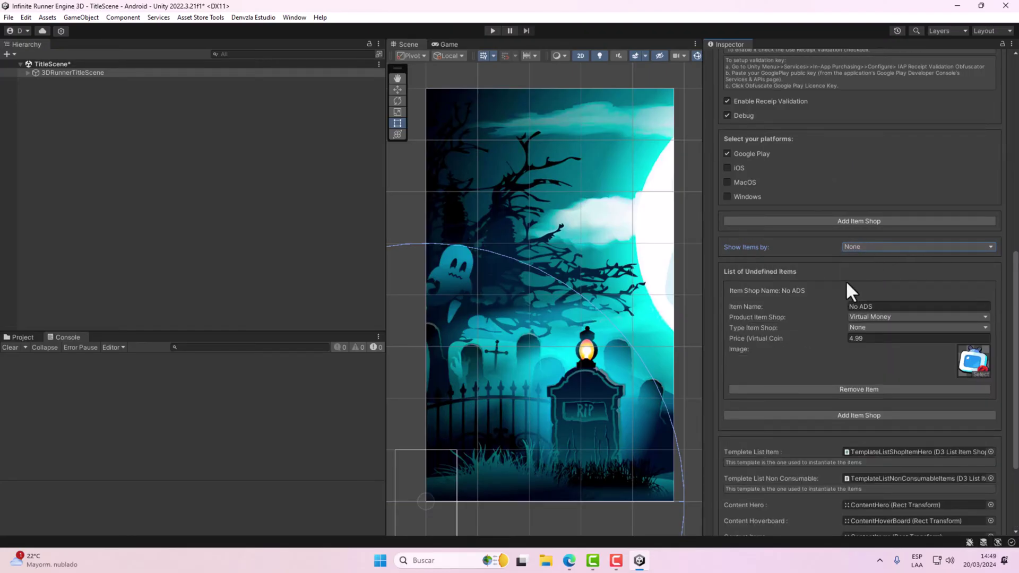
click(859, 244)
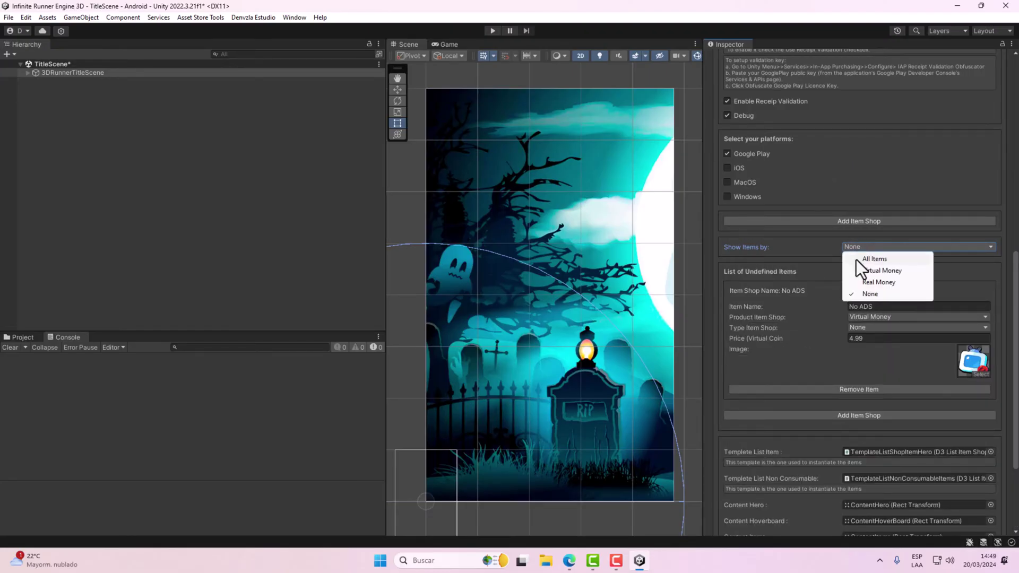
click(855, 259)
scroll(817, 244, down, 2)
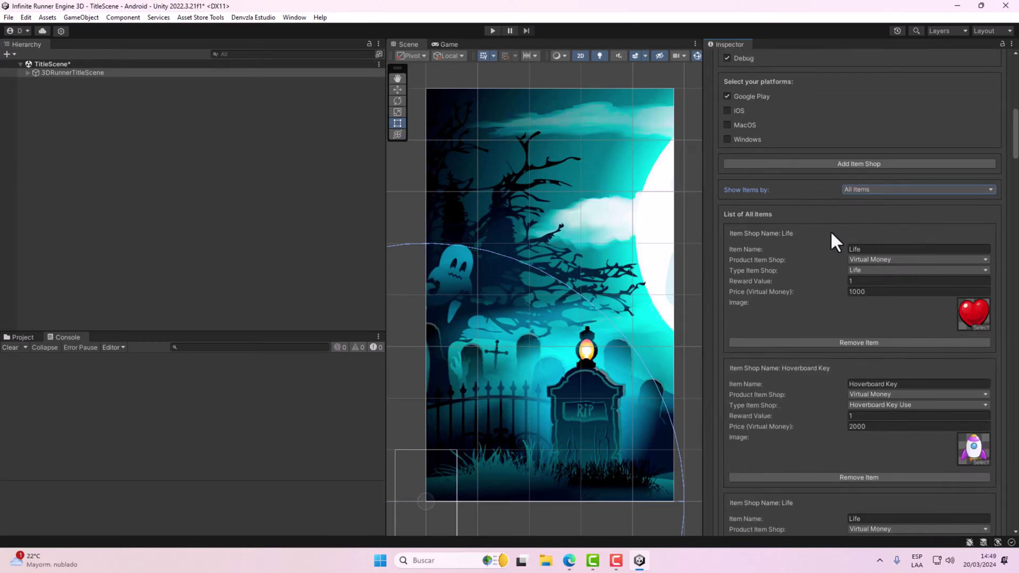
Step: Add a blank shop item, priced 0, after Car Red 5000 at the bottom of the list
scroll(830, 230, down, 2)
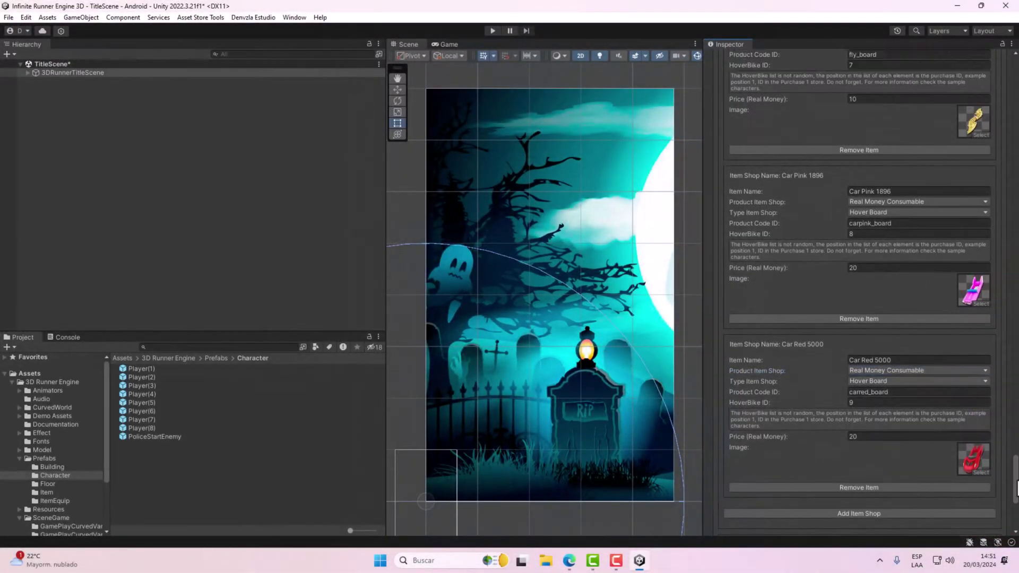
drag(1016, 487, 1015, 129)
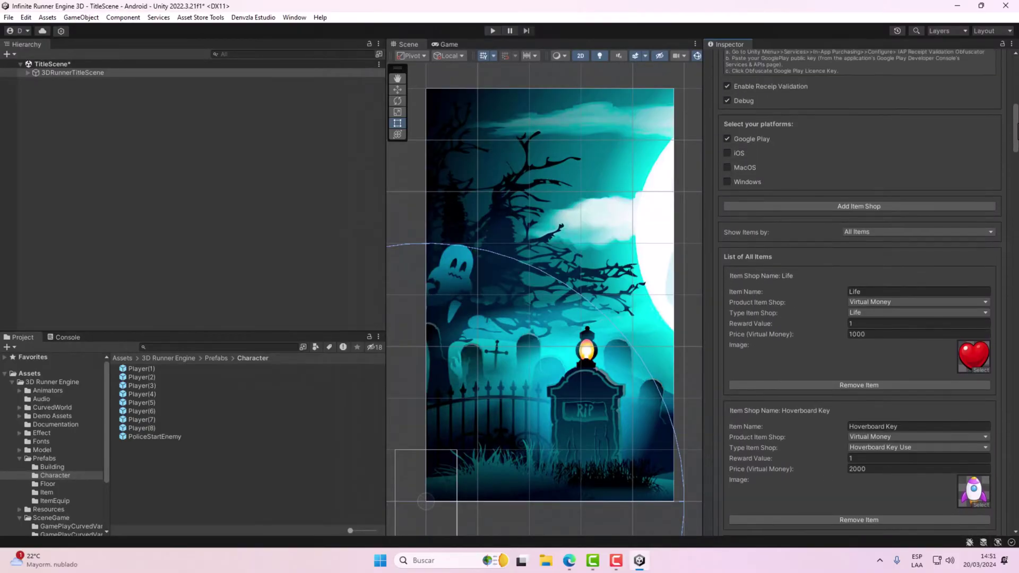
click(849, 206)
drag(1016, 127, 1012, 485)
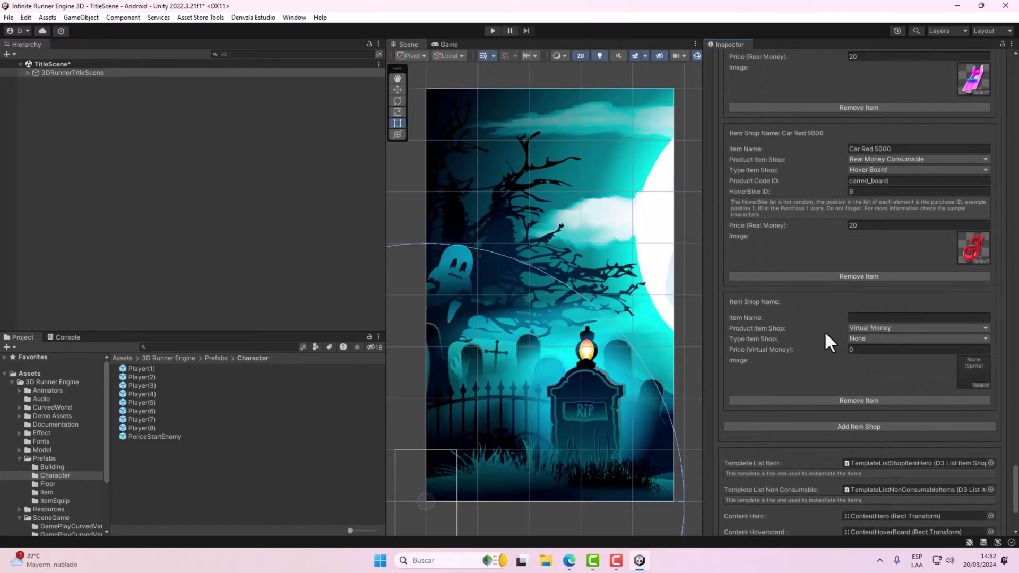
Step: Make the new item a Real Money Consumable of type Life: code life_x100, reward 1000, price 1.5
click(858, 318)
click(874, 329)
click(918, 353)
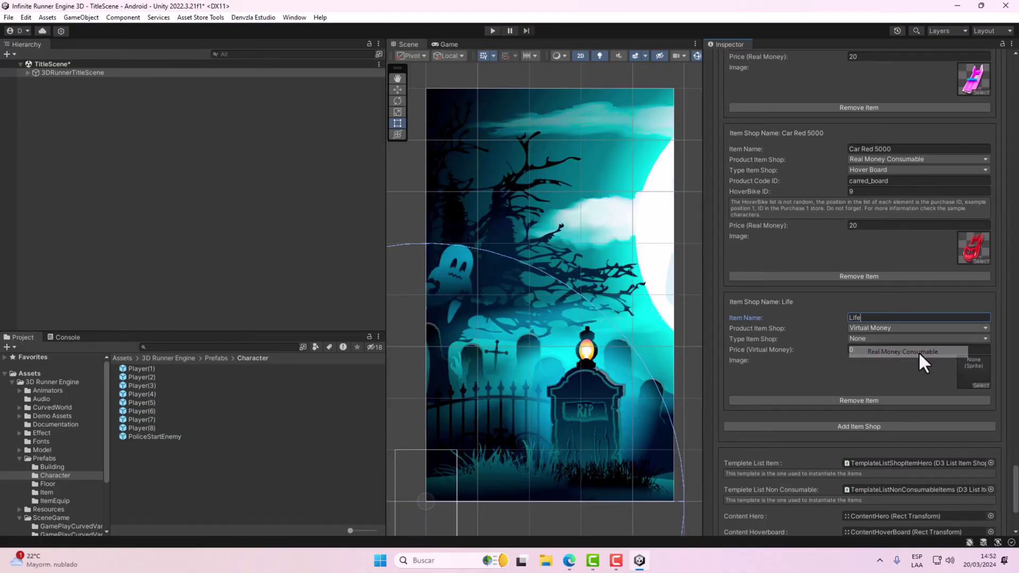
click(870, 341)
click(874, 385)
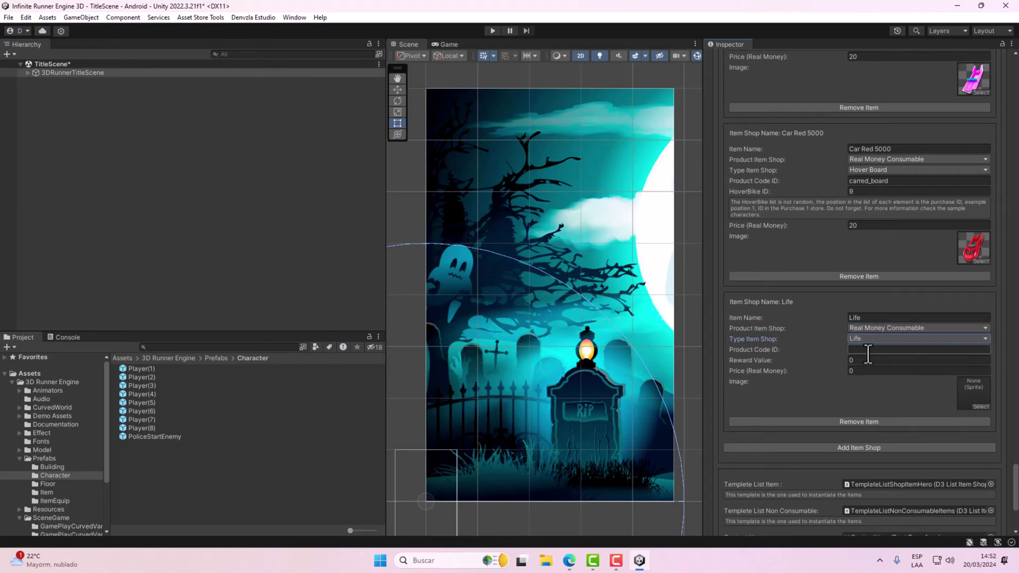
click(866, 351)
text(00)
click(865, 360)
text(1000)
key(Tab)
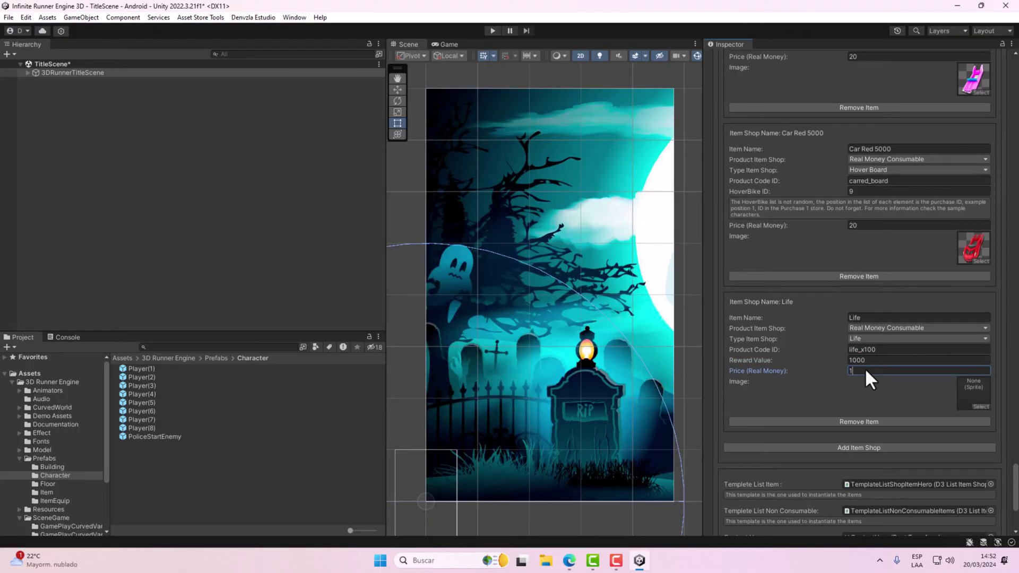
text(1.5)
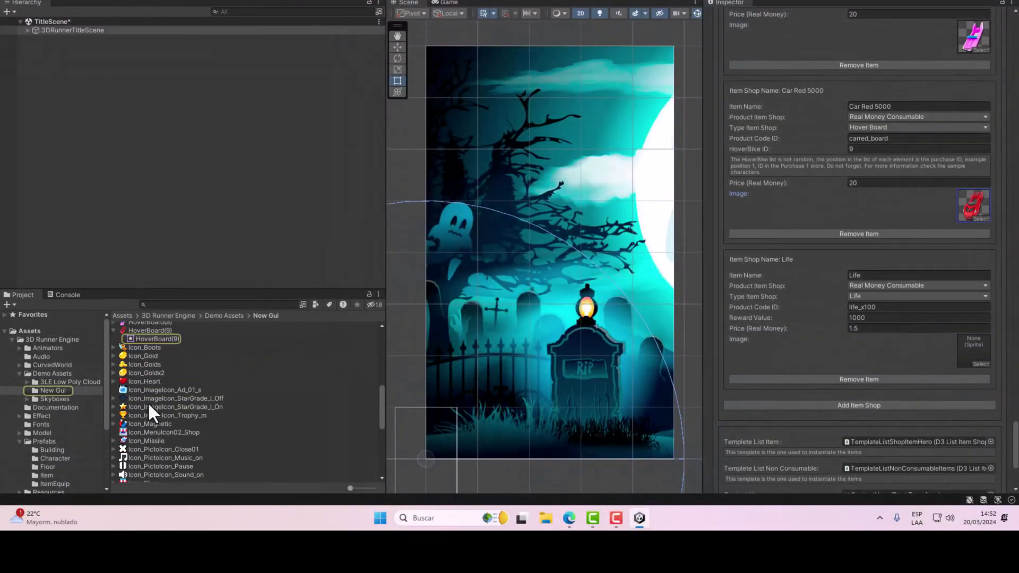
Step: Assign Icon_Heart as the item's Image and keep its category as Real Money Consumable
scroll(151, 411, down, 3)
drag(139, 351, 965, 361)
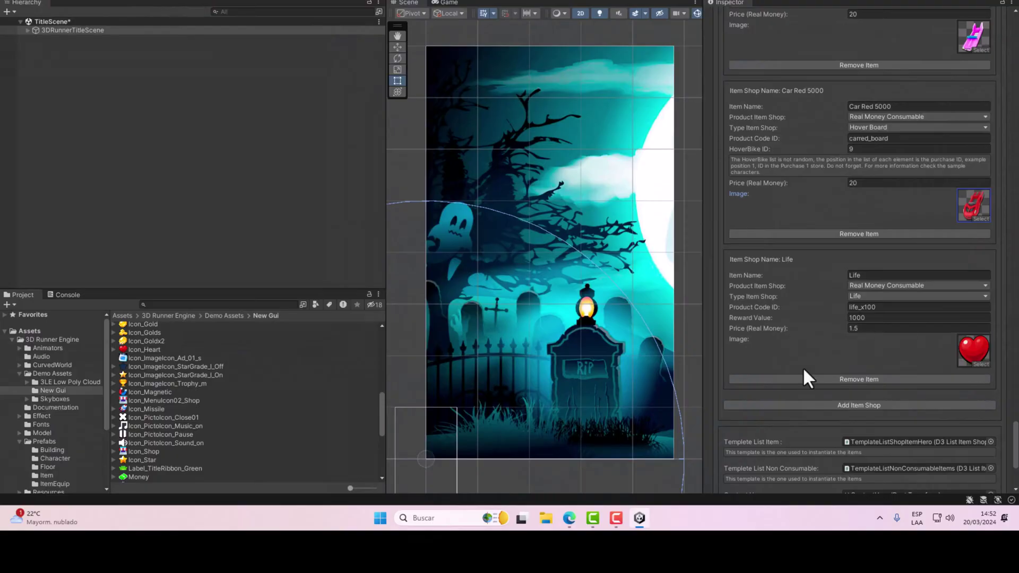
scroll(807, 367, up, 3)
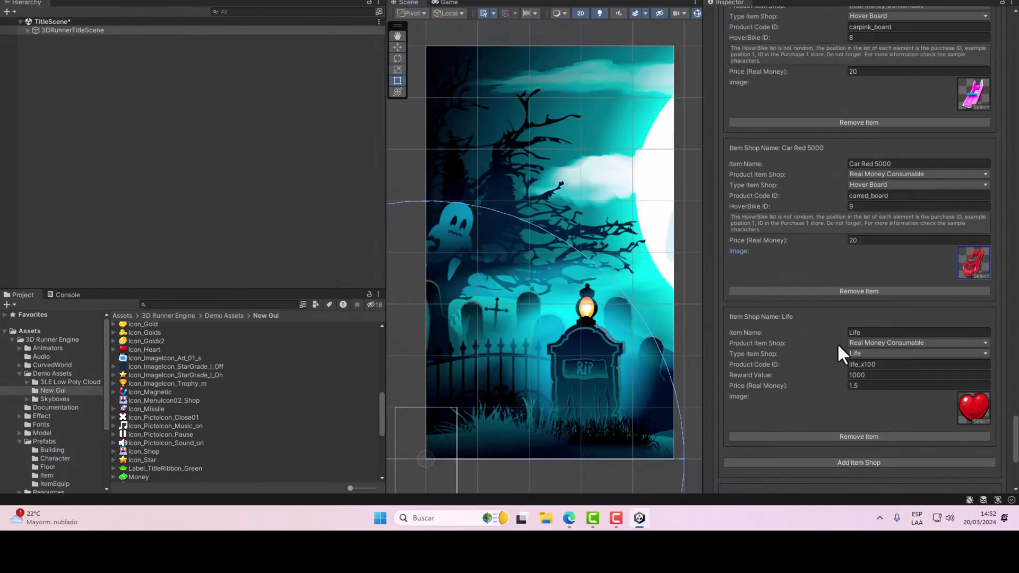
click(890, 344)
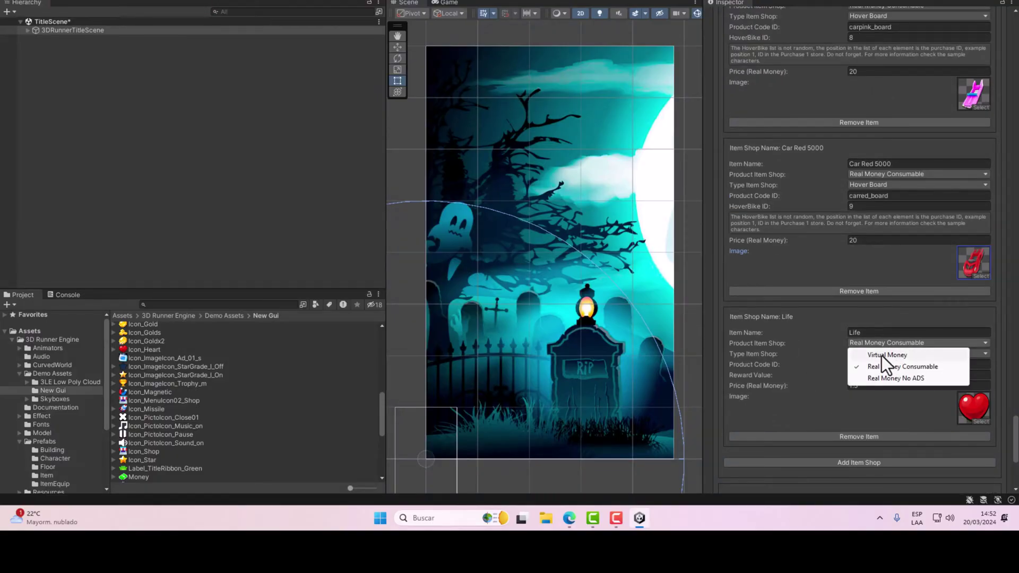
click(878, 365)
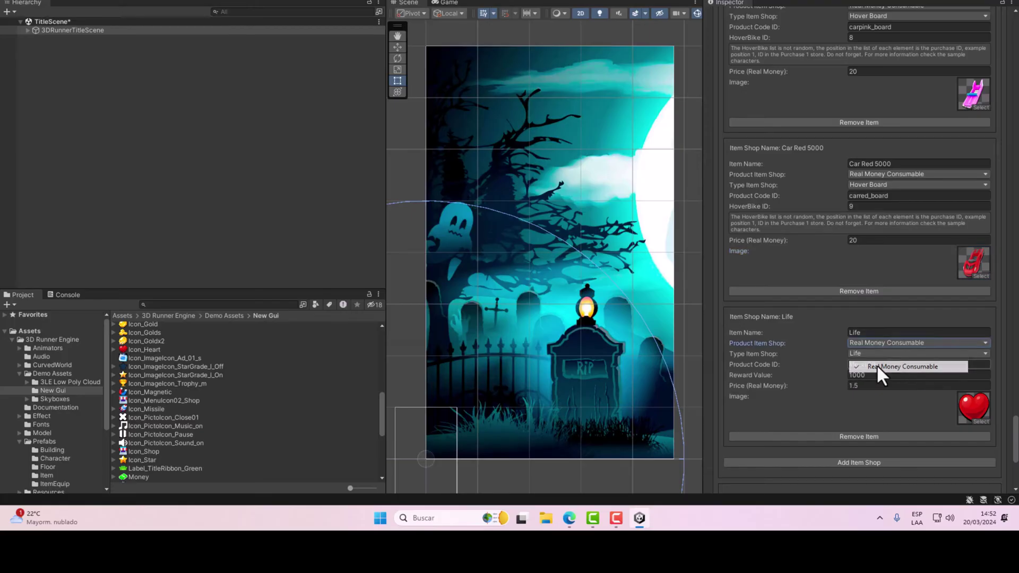
scroll(902, 398, up, 10)
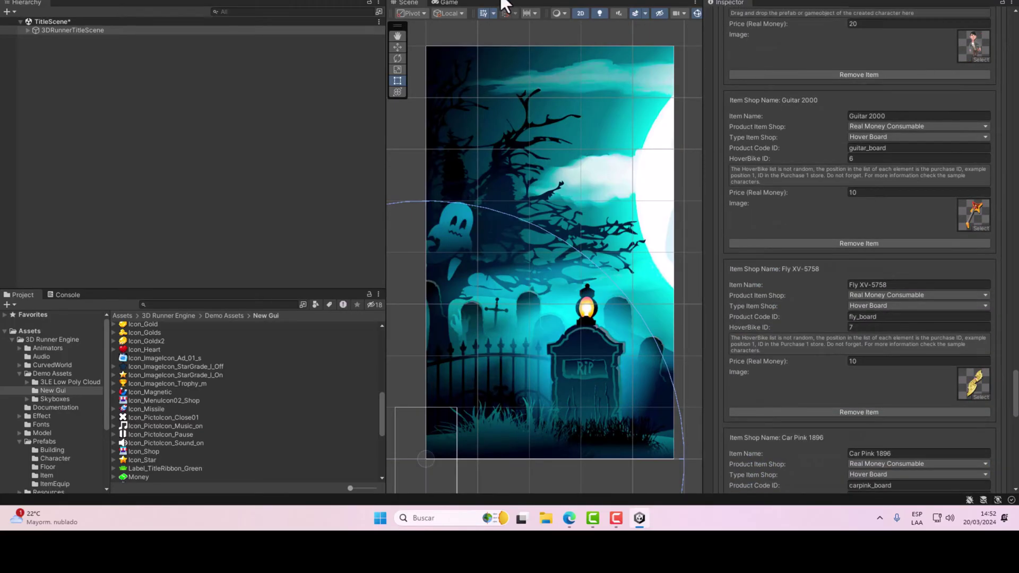
Step: Play-test the shop, checking the Life X1000 card at $1.5 and browsing hero cards like Mark, then stop
click(503, 3)
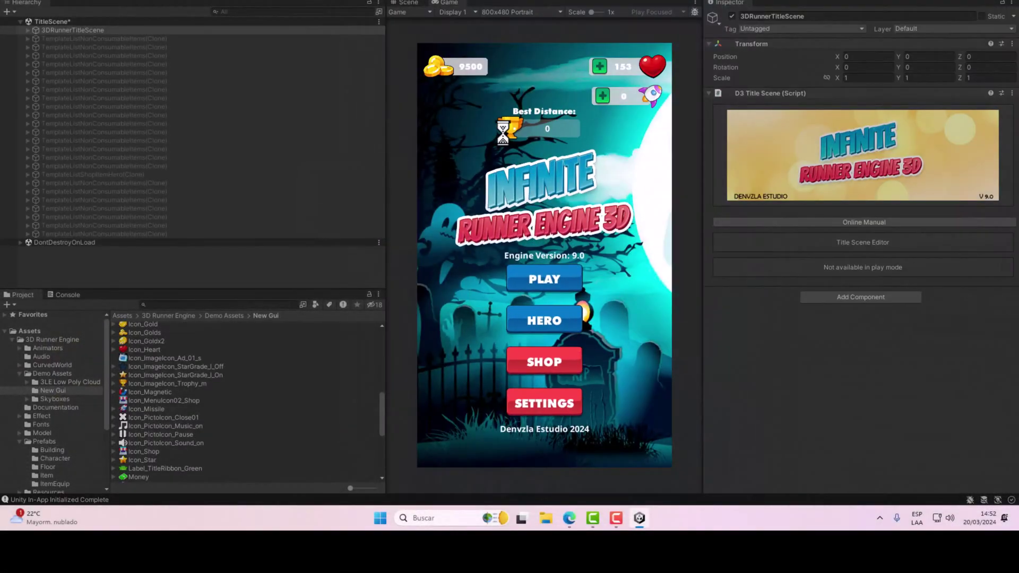
click(535, 364)
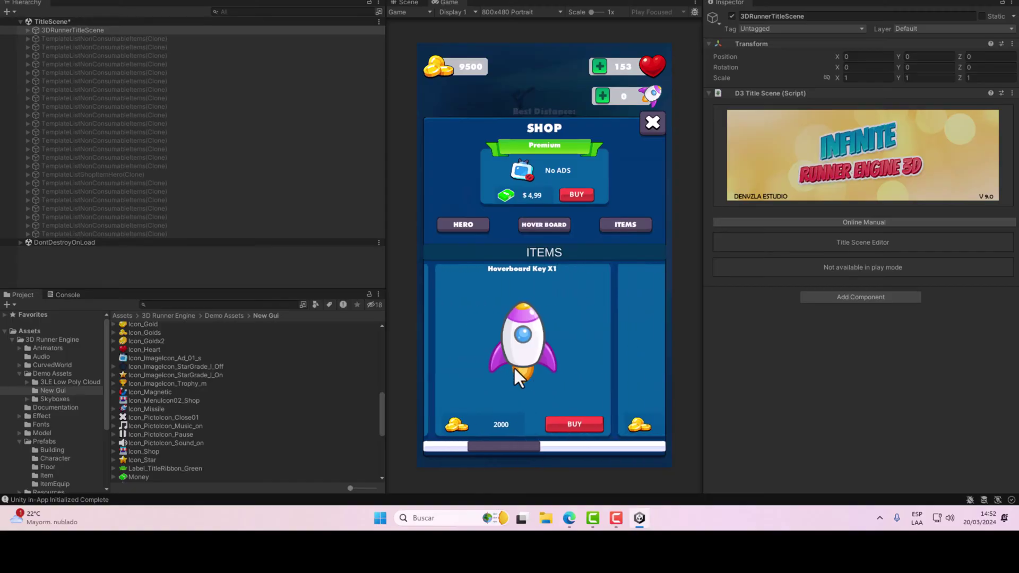
drag(571, 365, 480, 367)
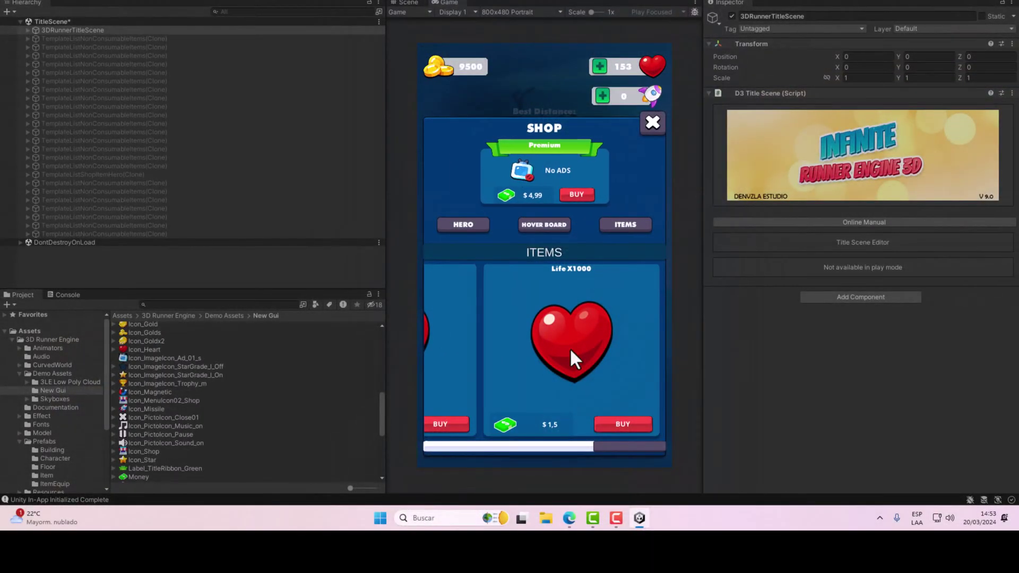
click(463, 225)
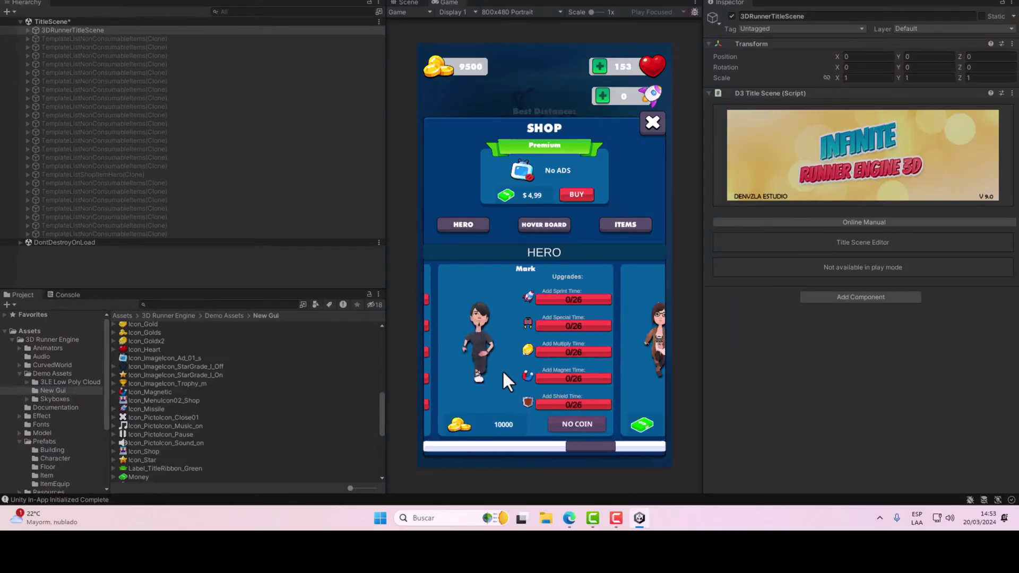
drag(597, 378, 512, 405)
drag(613, 358, 590, 415)
drag(604, 336, 564, 345)
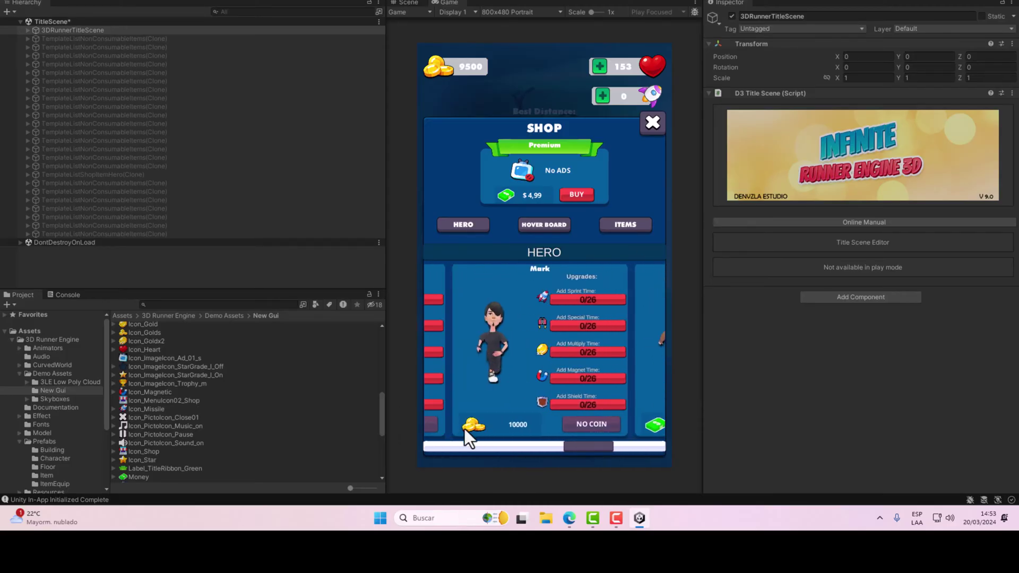
drag(545, 393, 488, 392)
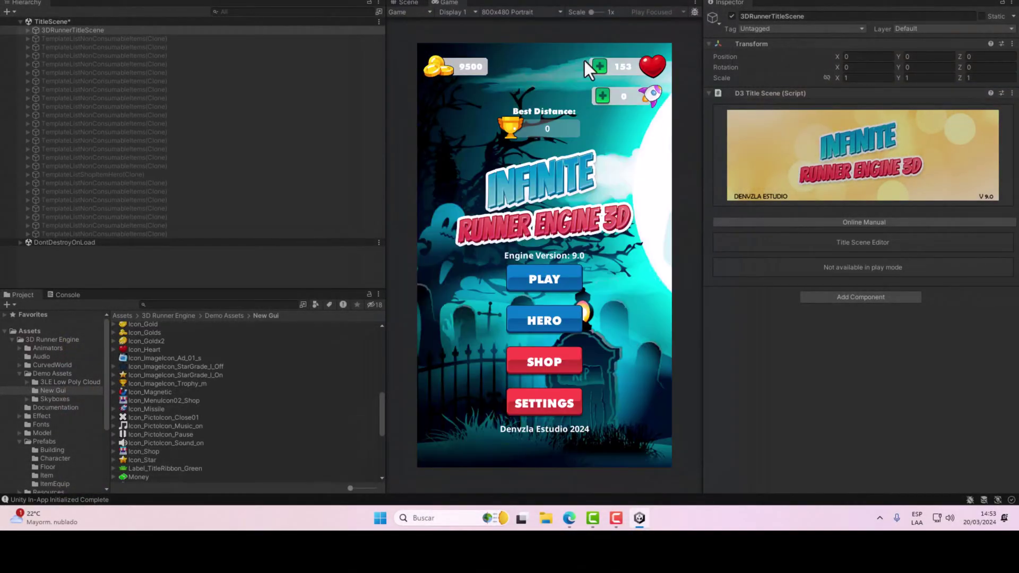
click(500, 1)
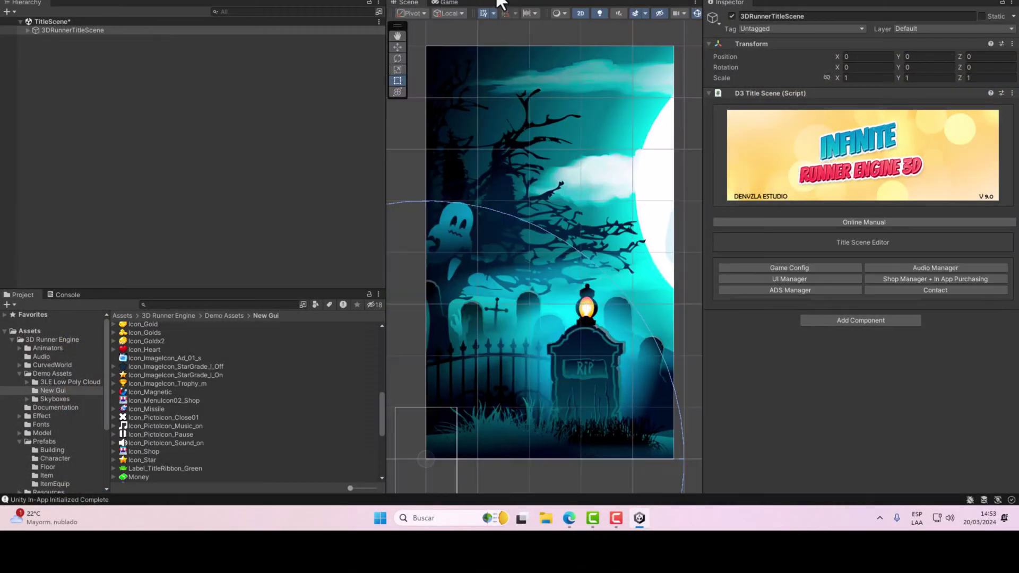
Step: Ping the Shop Manager's Templete List Item fields to locate the shop item templates
click(893, 280)
scroll(893, 285, down, 3)
drag(1016, 58, 1014, 344)
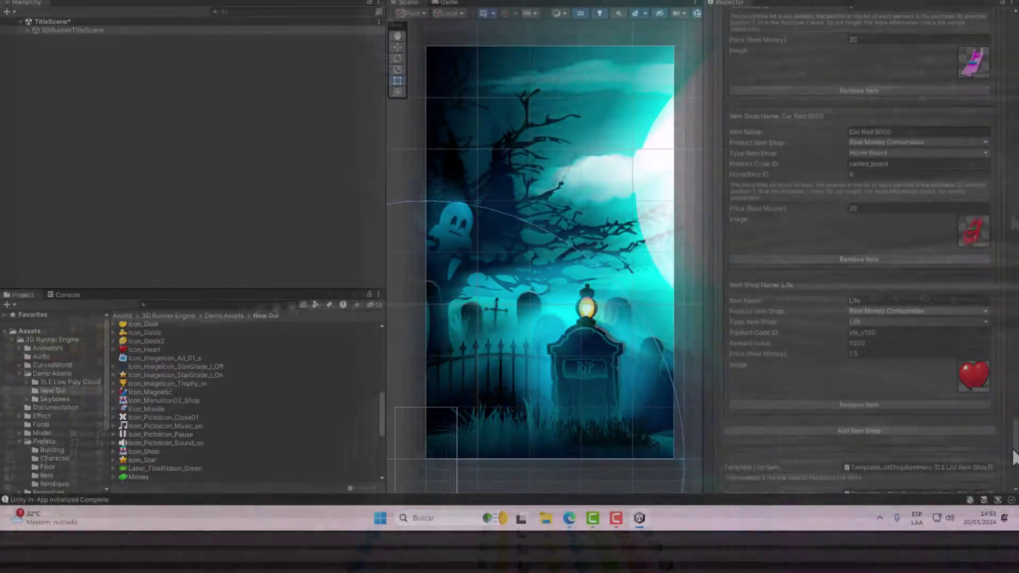
drag(1014, 456, 1013, 478)
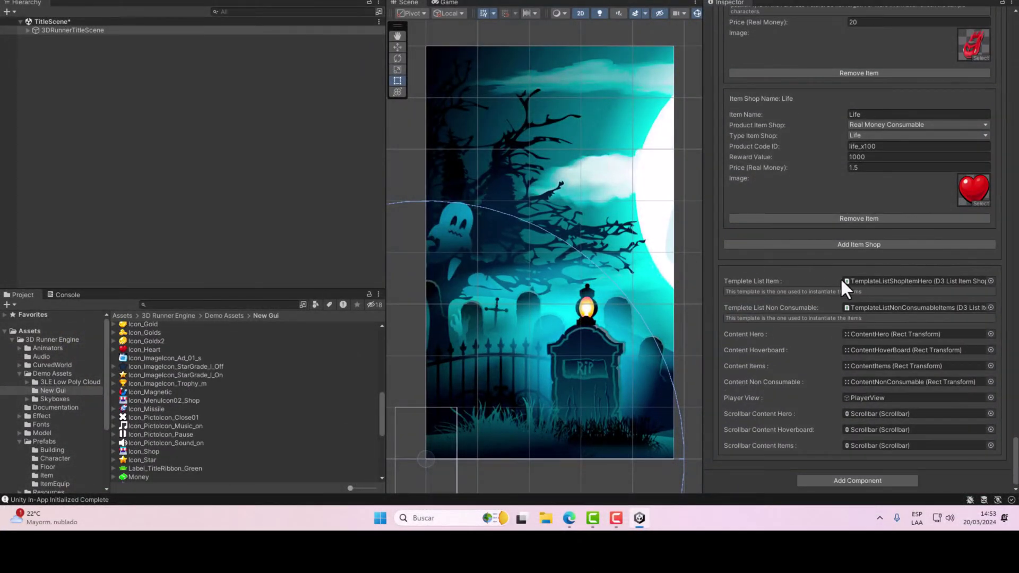
click(855, 282)
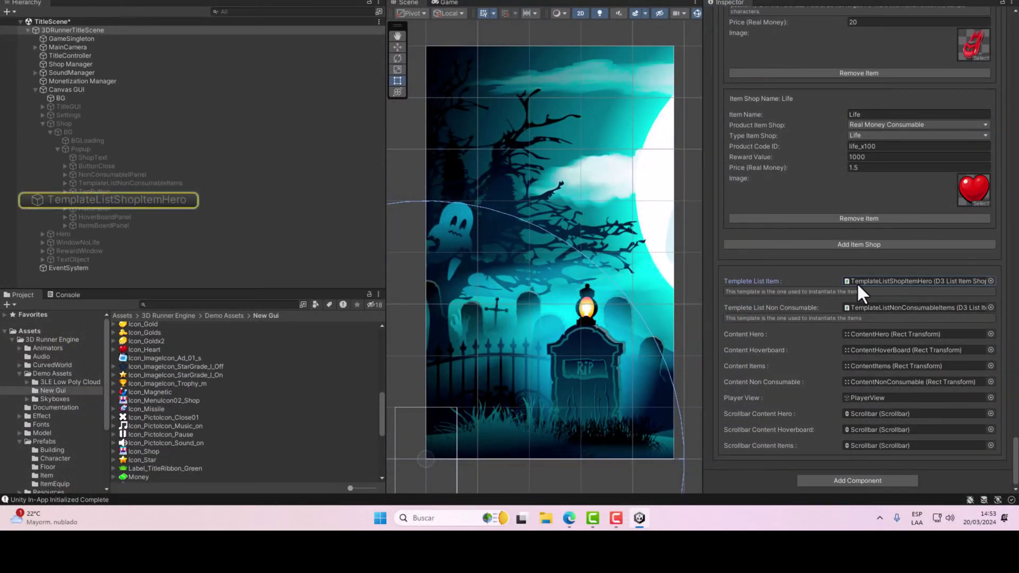
click(853, 307)
click(849, 280)
click(850, 306)
click(855, 282)
click(855, 307)
click(853, 280)
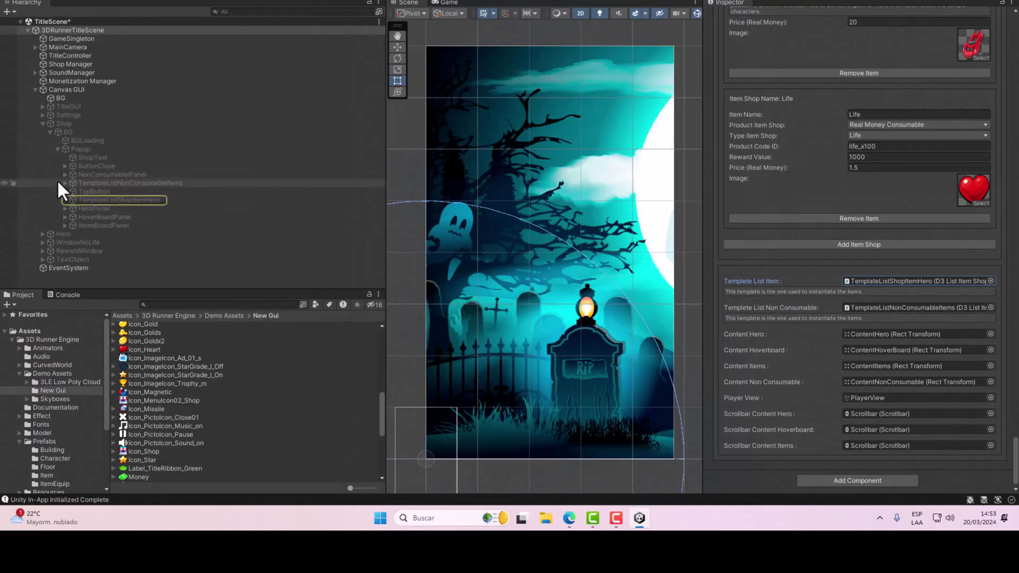
Step: Activate the Shop panel and its TemplateListShopItemHero template
click(128, 200)
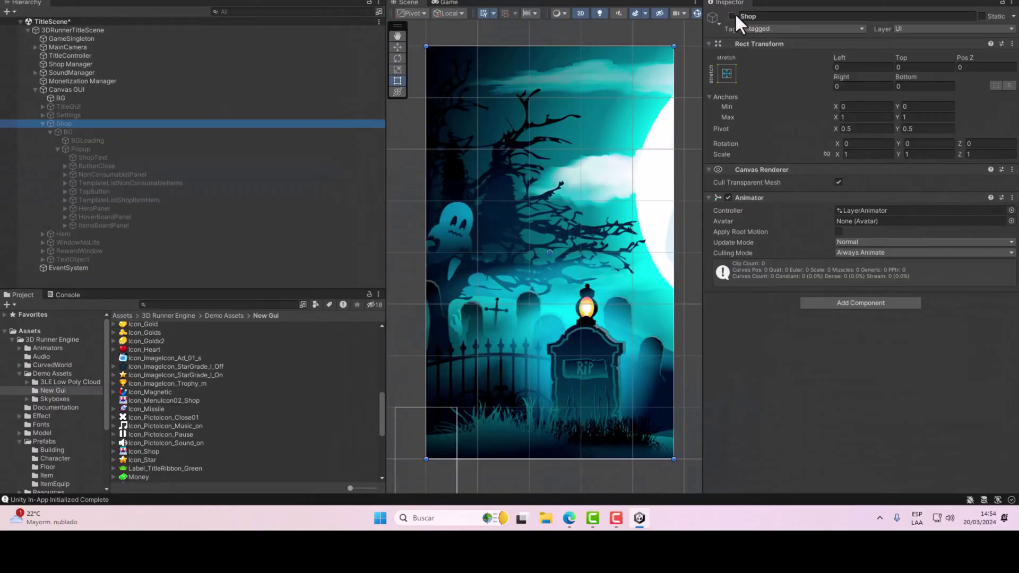
click(730, 16)
click(151, 199)
click(732, 17)
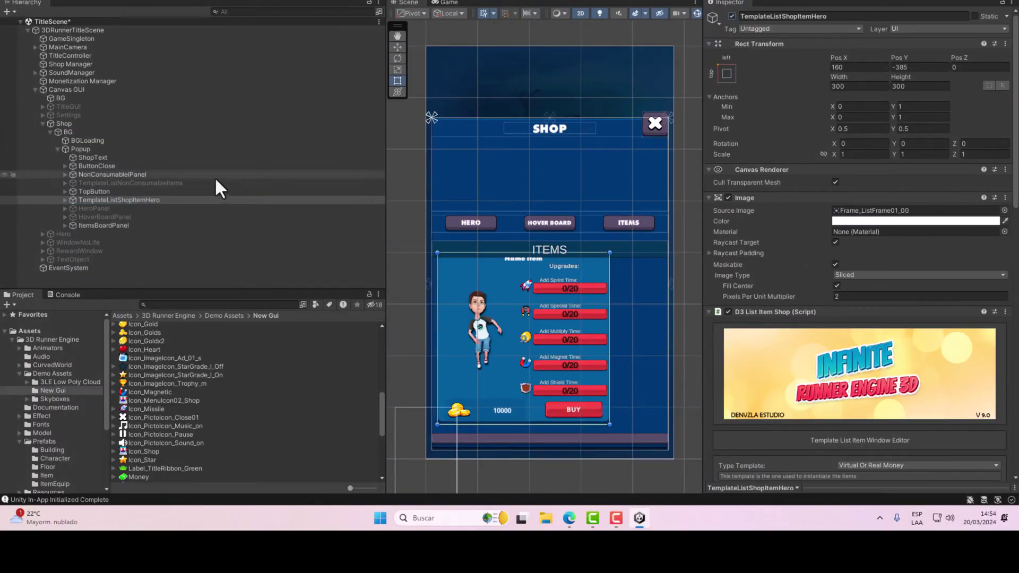
click(99, 200)
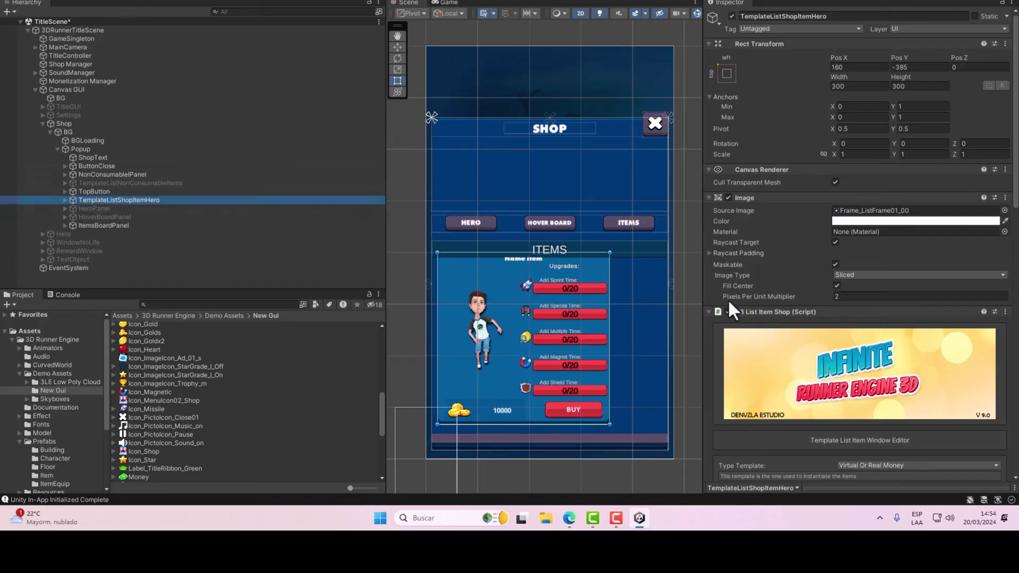
scroll(753, 297, down, 10)
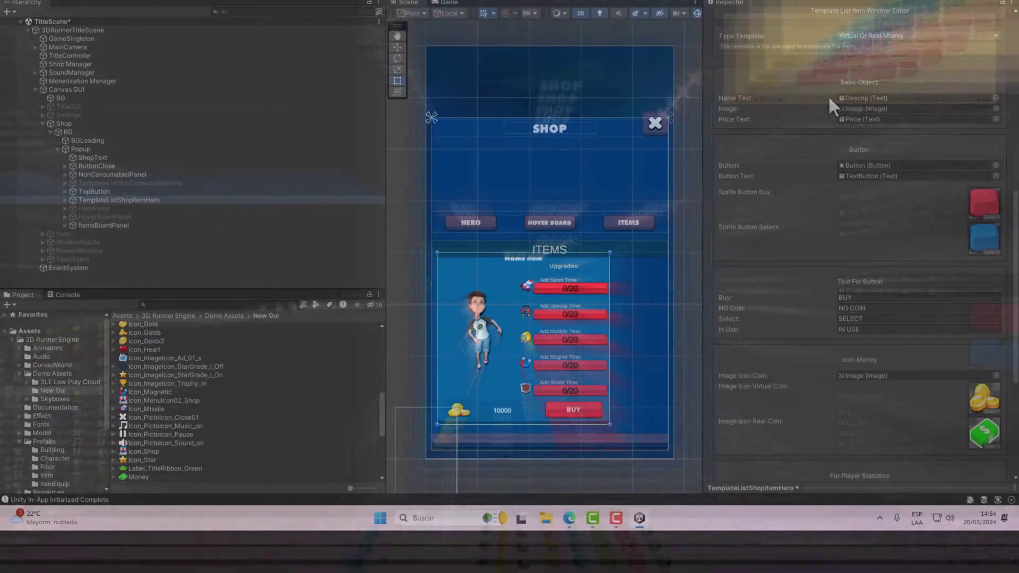
click(845, 98)
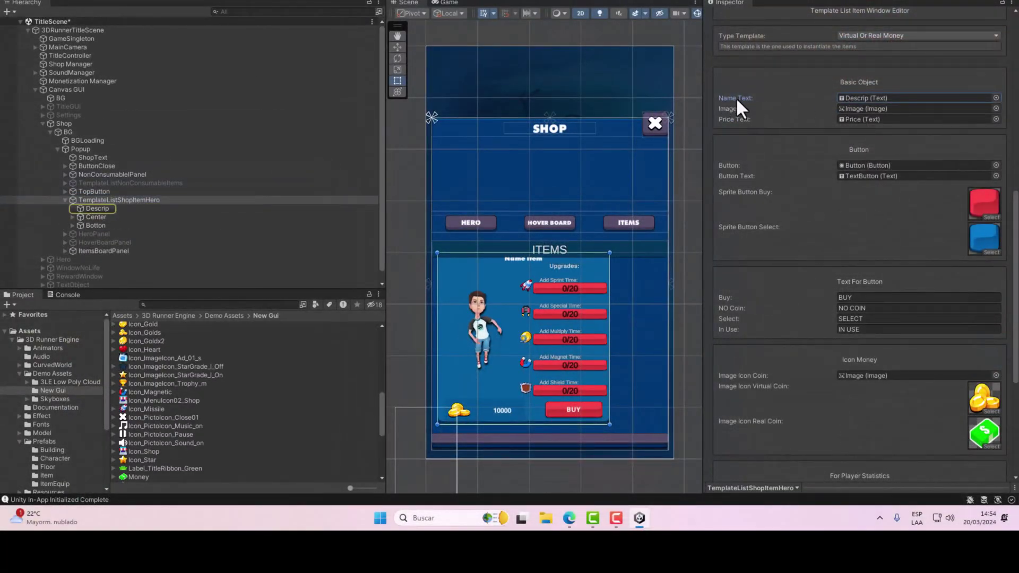
click(844, 107)
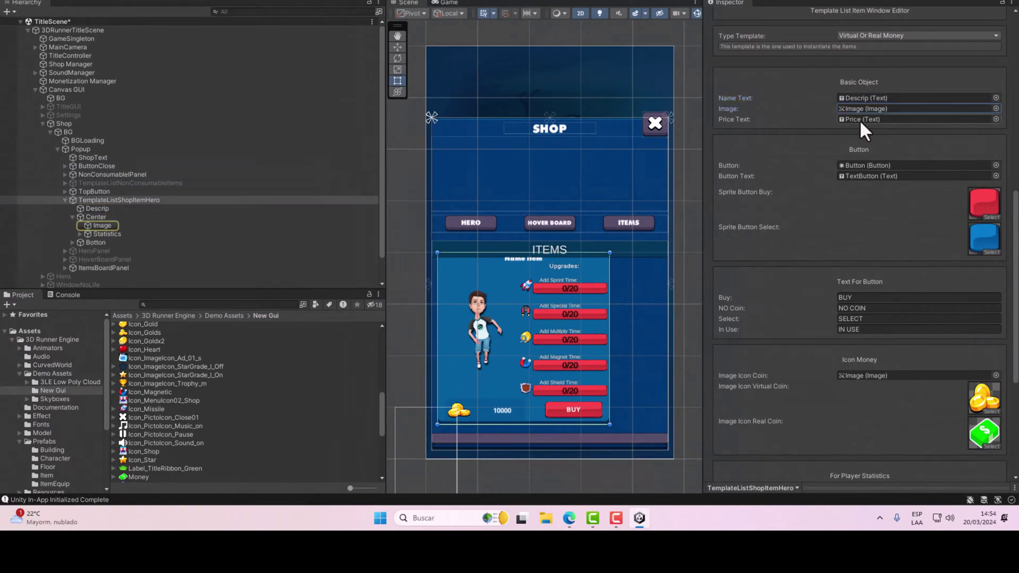
click(858, 120)
scroll(801, 166, down, 2)
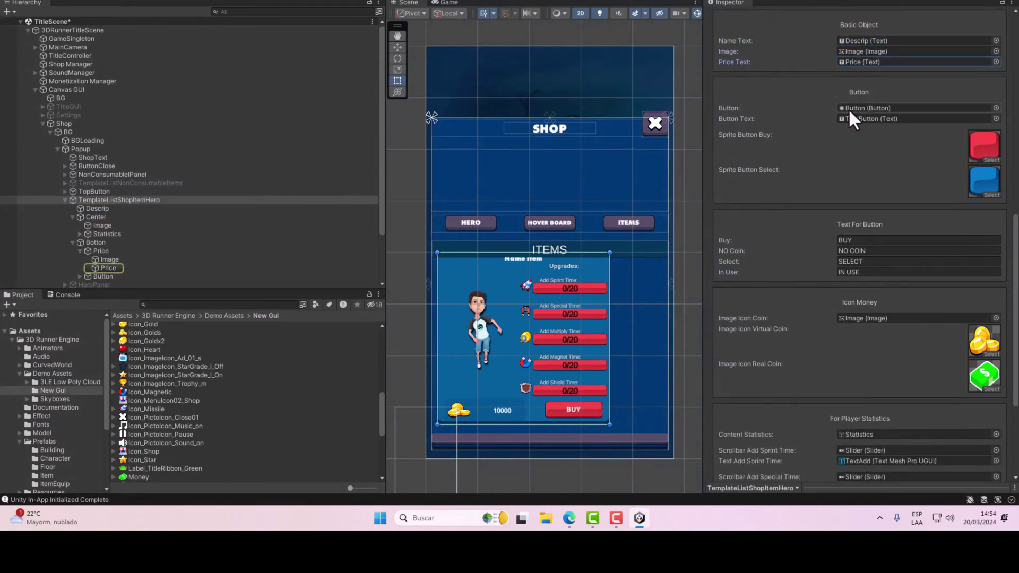
click(848, 108)
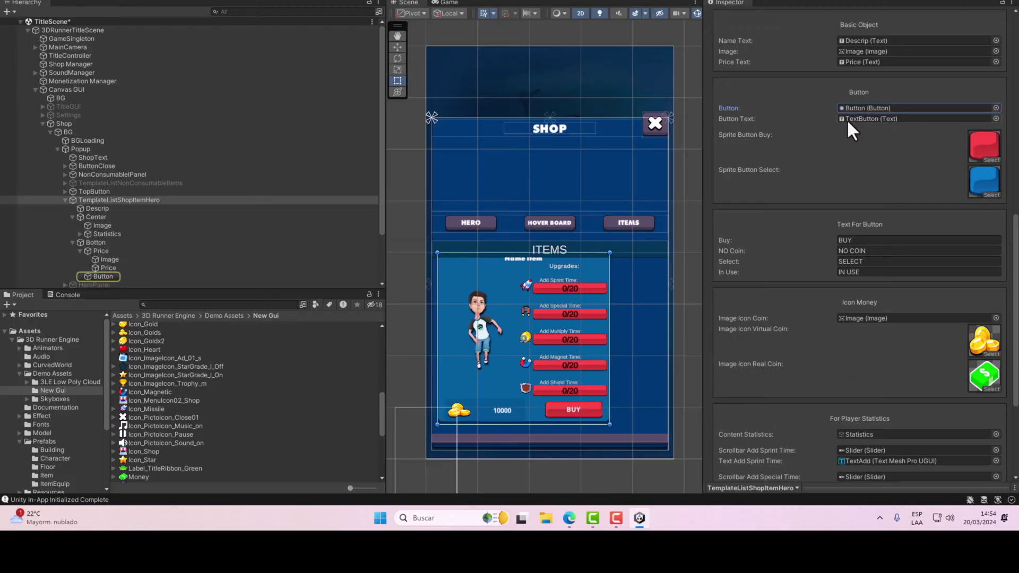
click(846, 119)
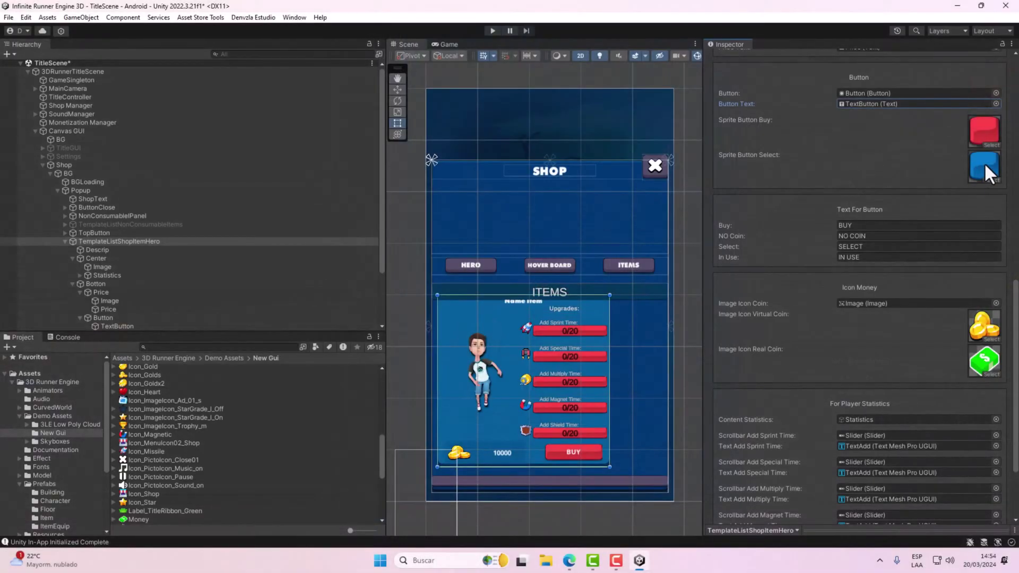
scroll(984, 162, down, 3)
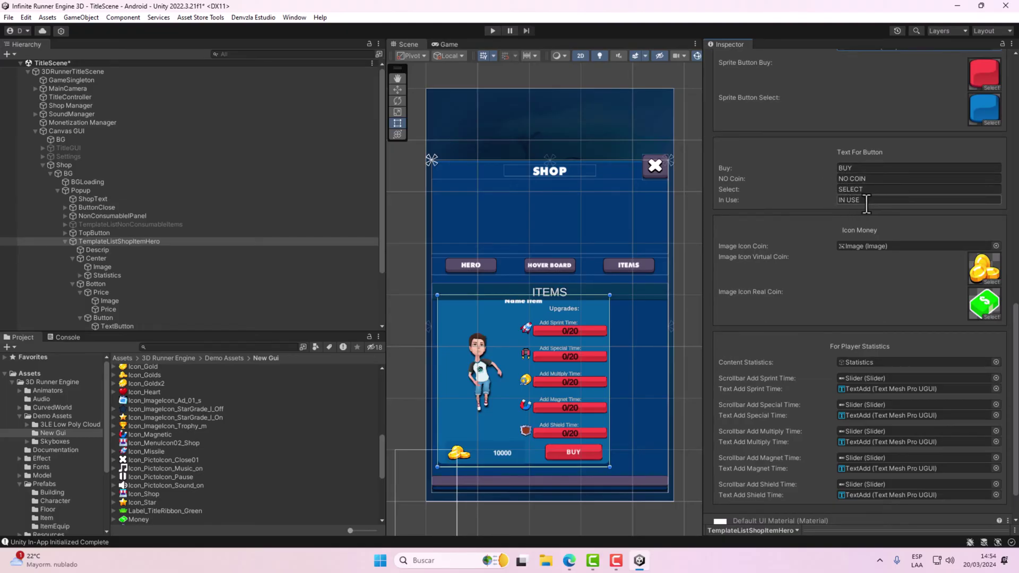
scroll(859, 218, down, 1)
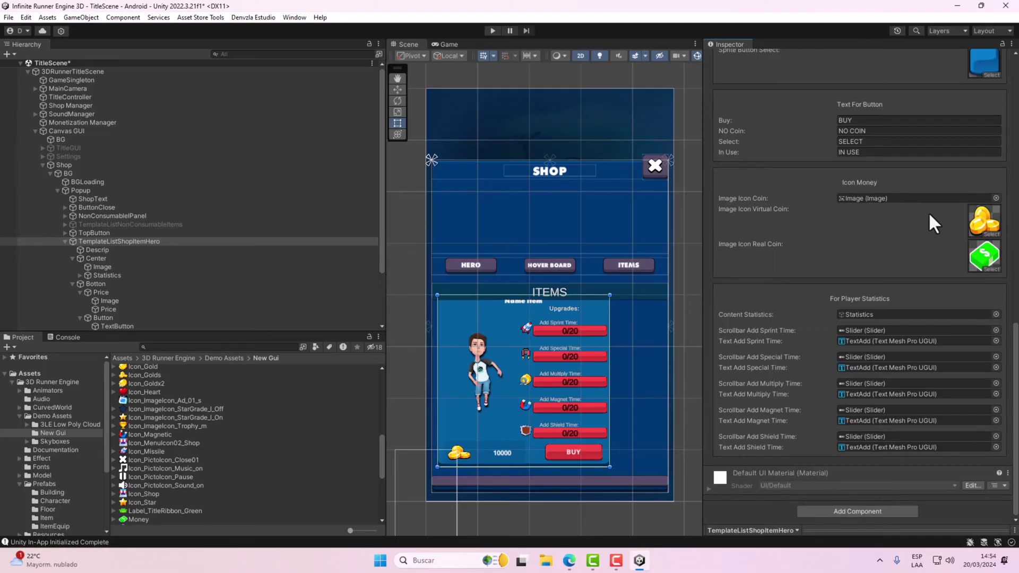
click(982, 223)
click(978, 257)
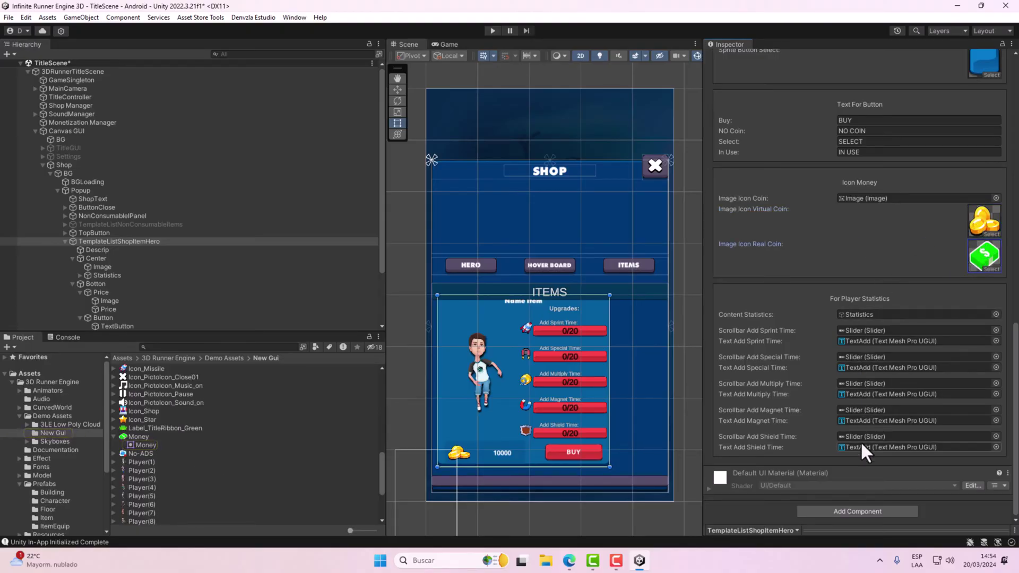
scroll(948, 193, up, 5)
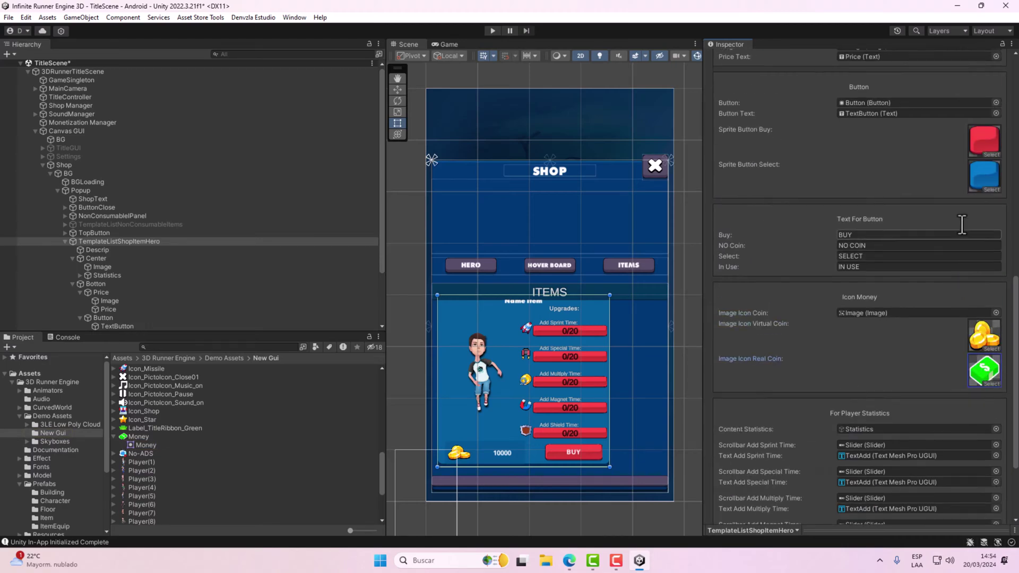
Step: Deactivate the TemplateListShopItemHero template and the Shop panel
click(65, 239)
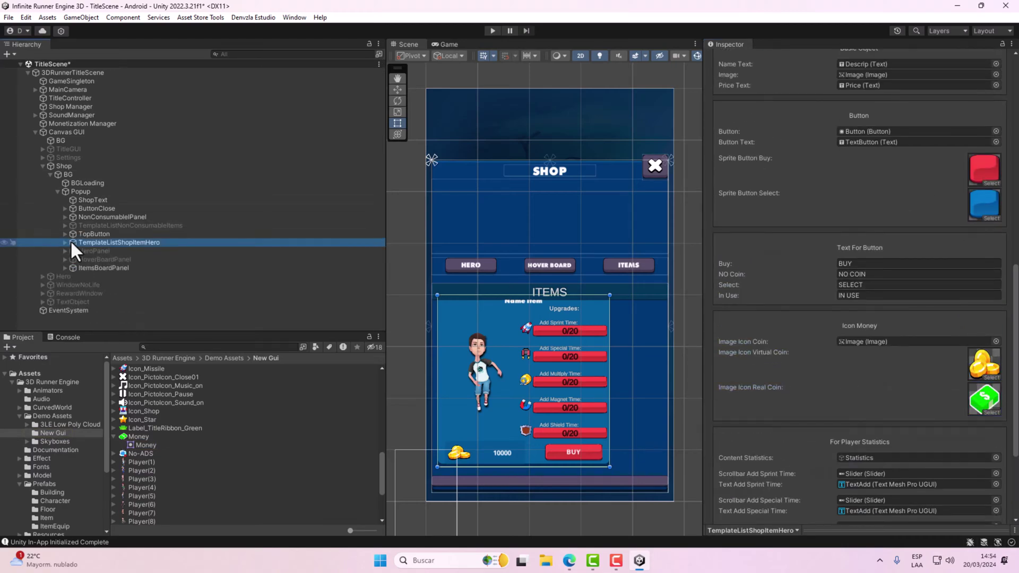
scroll(813, 119, up, 15)
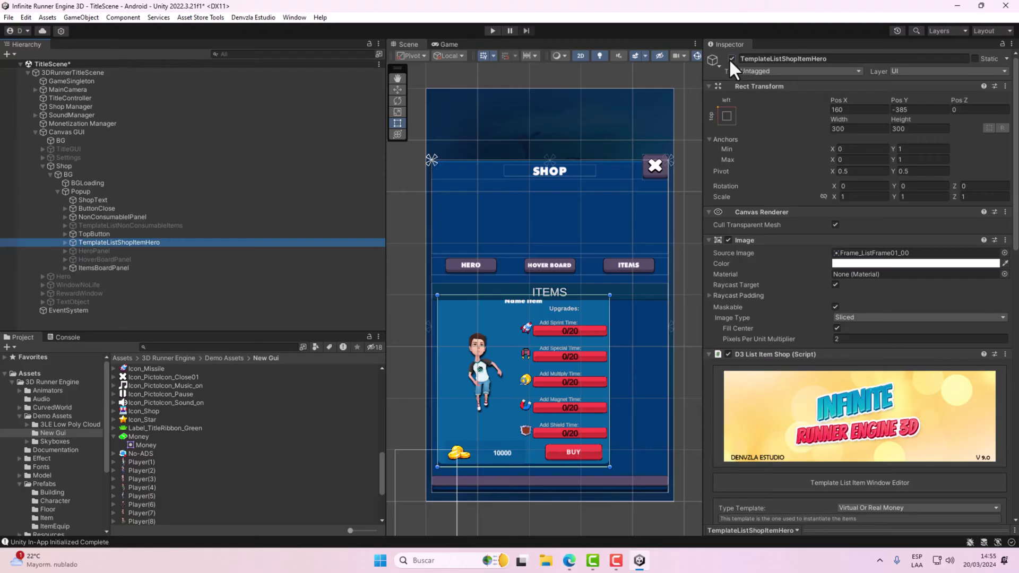
click(732, 58)
click(53, 166)
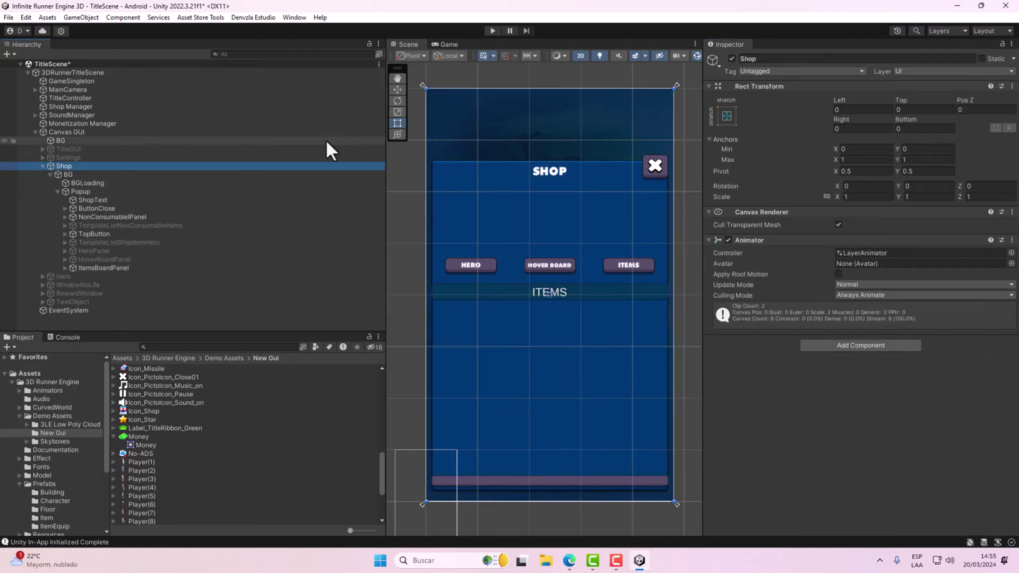
click(731, 58)
Step: Test-run the game from the title menu, stop it, and switch to Play Console
click(491, 30)
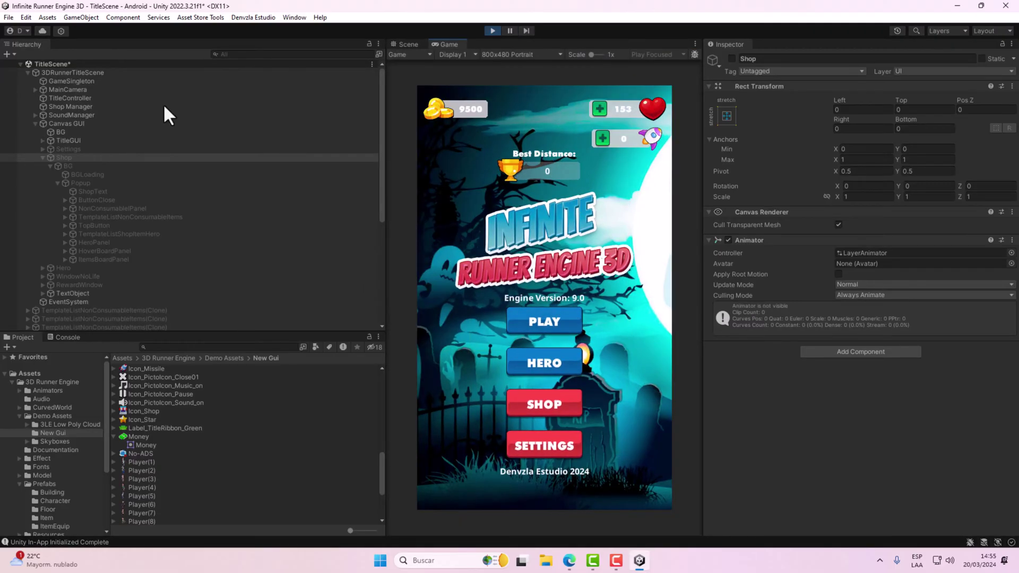
click(42, 157)
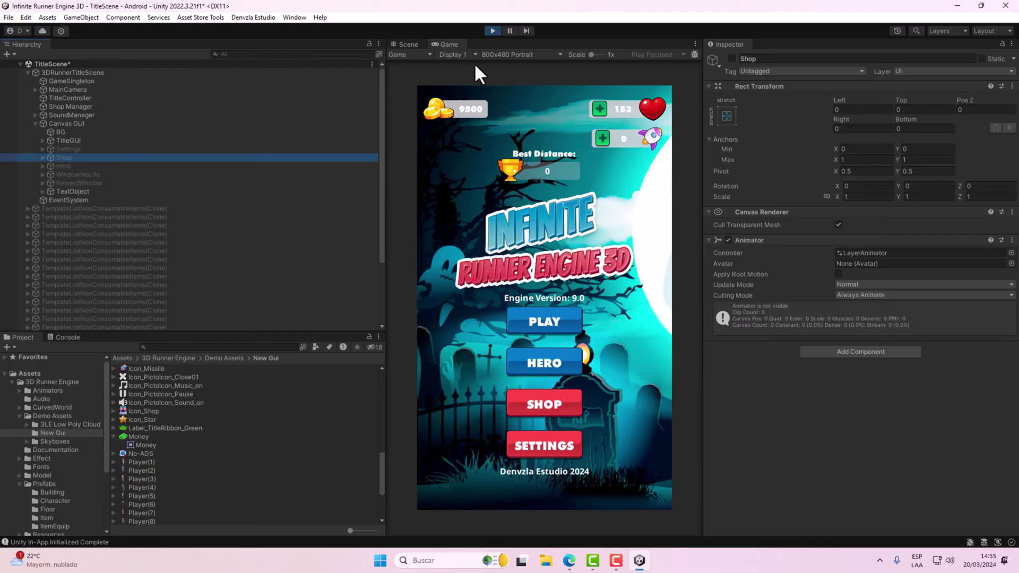
click(490, 31)
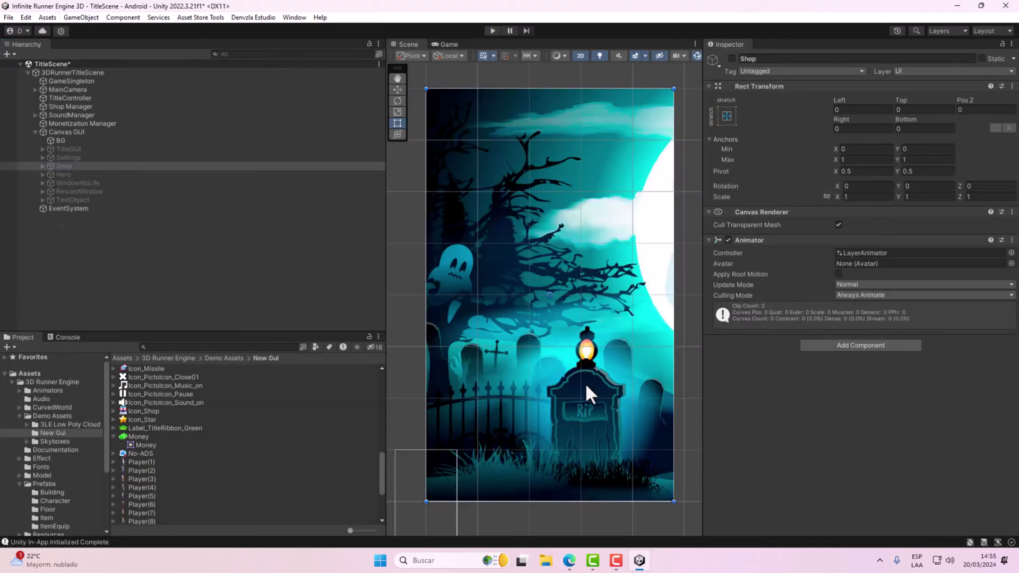
click(569, 561)
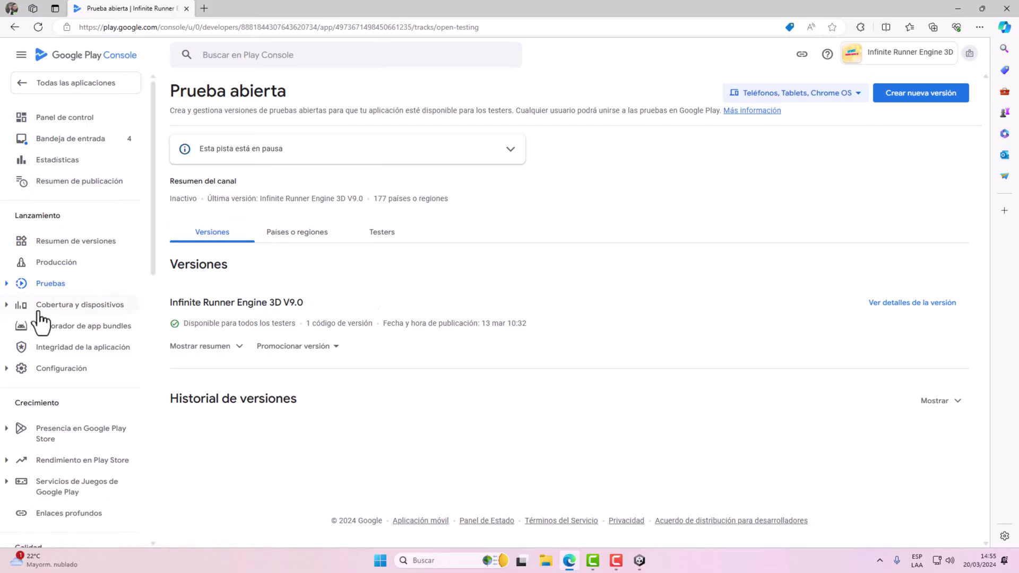
Step: Go via Pruebas > Prueba cerrada to Productos de compra en la aplicación and review guitar_board's ID and prices
click(7, 285)
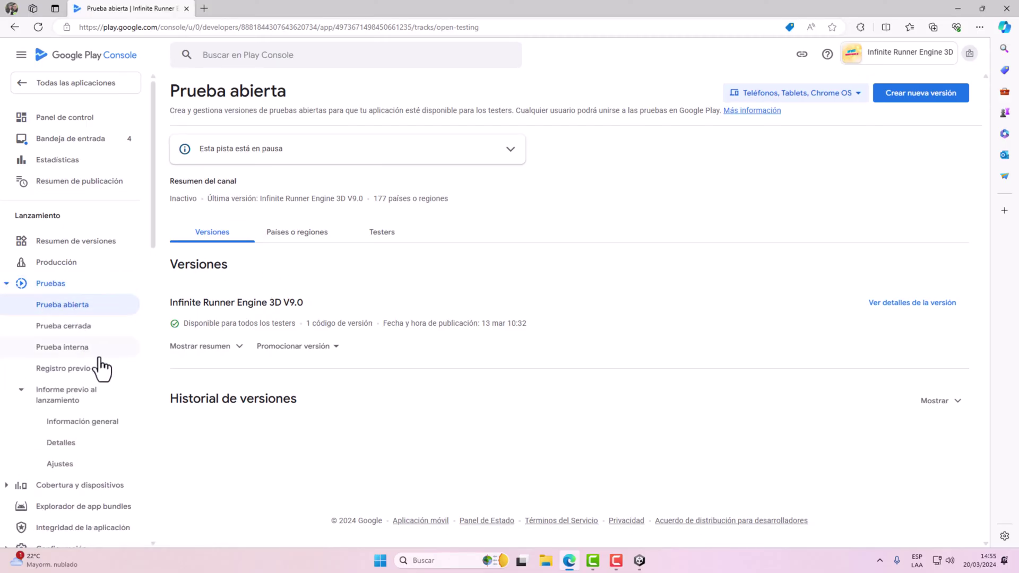
click(79, 326)
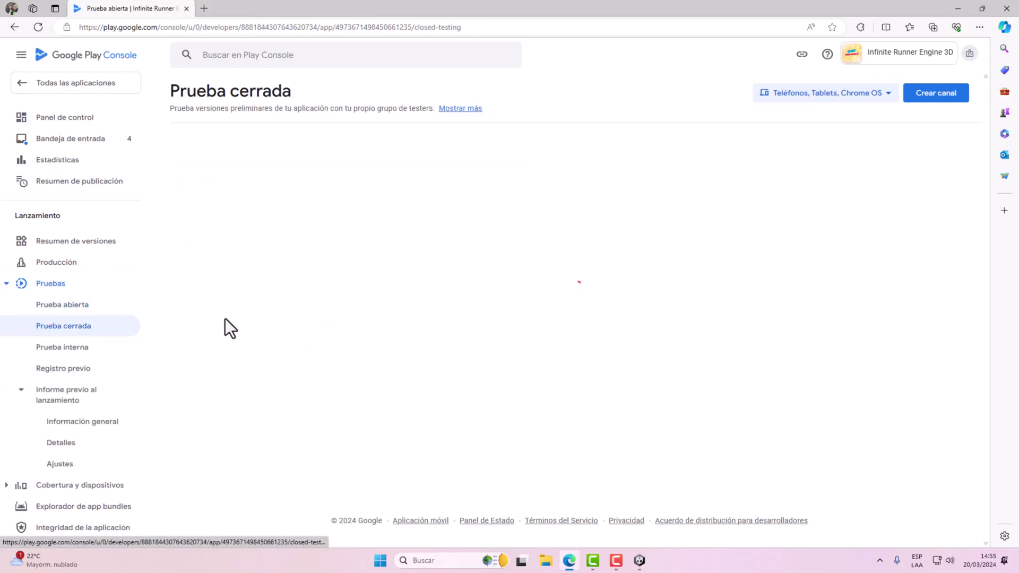
scroll(38, 225, down, 1)
scroll(37, 226, down, 10)
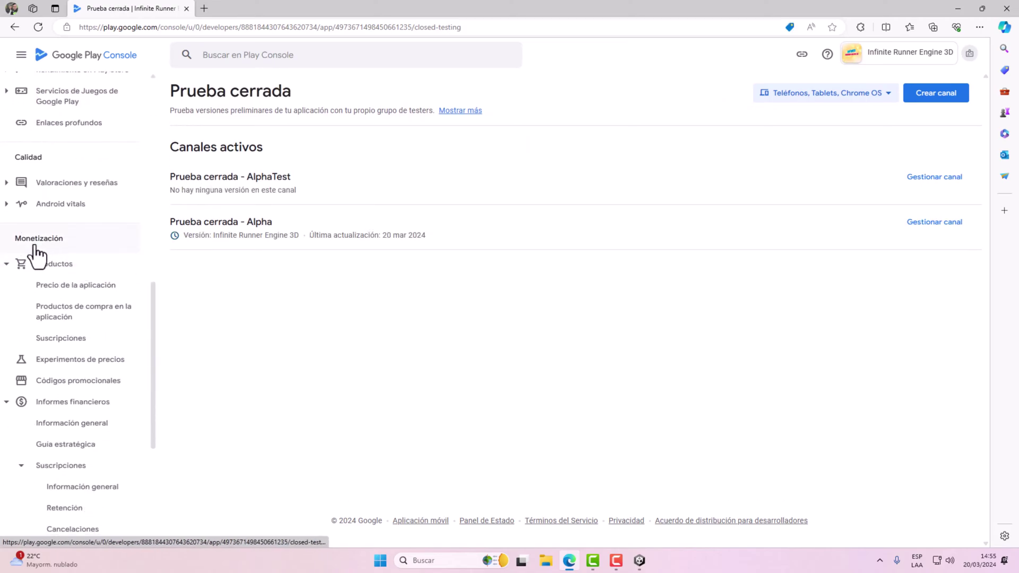
click(88, 319)
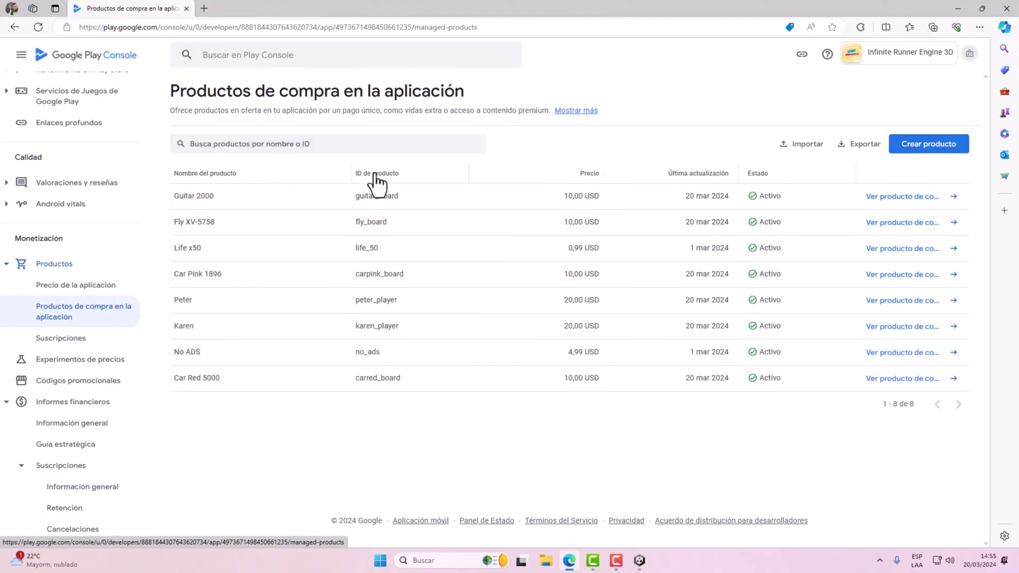
drag(355, 197, 389, 223)
drag(578, 222, 583, 222)
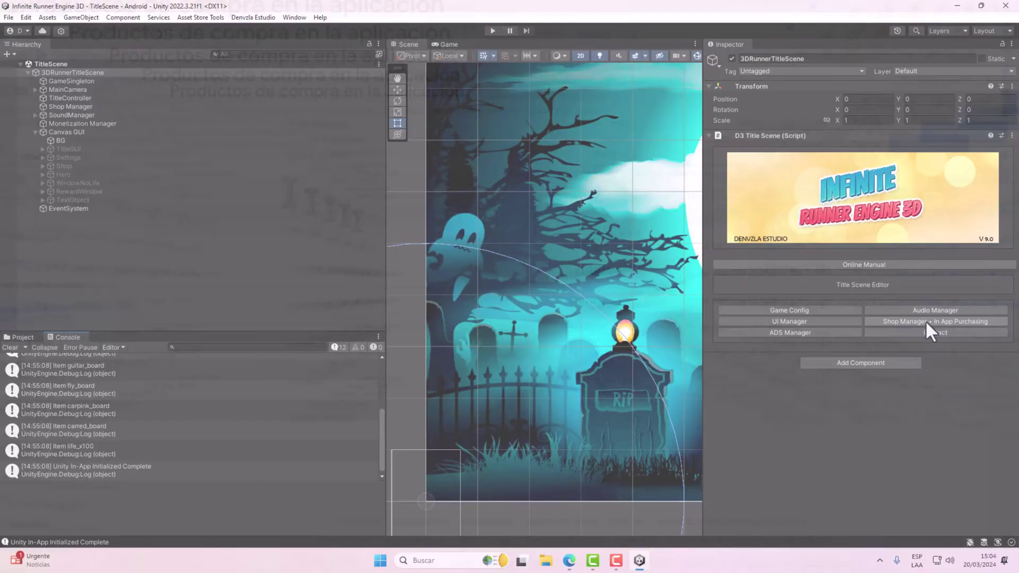
Step: Filter the Shop Manager list to Real Money items and check product codes like life_50 and no_ads
click(925, 320)
scroll(862, 403, down, 4)
scroll(863, 406, down, 4)
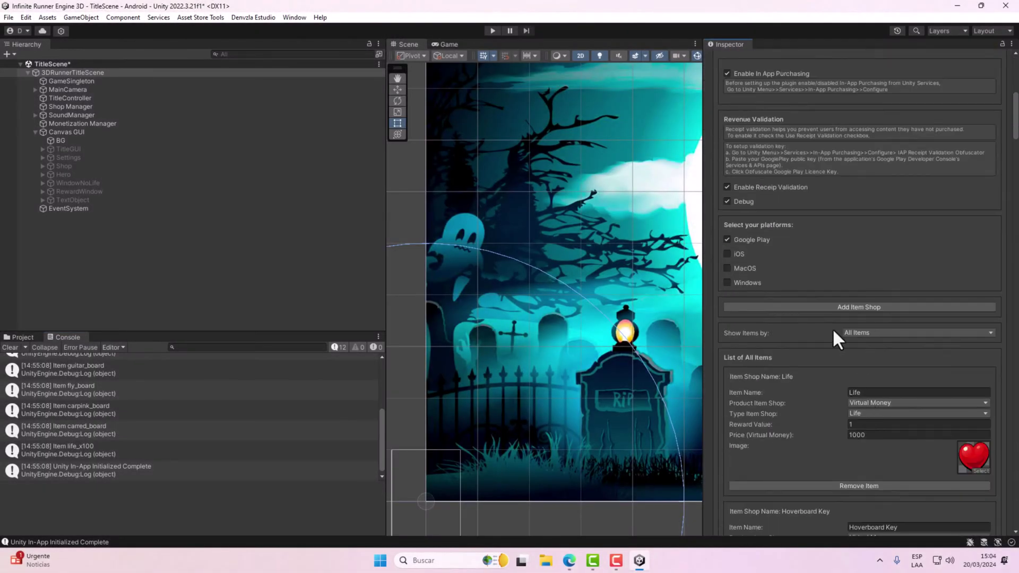
scroll(801, 341, down, 1)
click(877, 273)
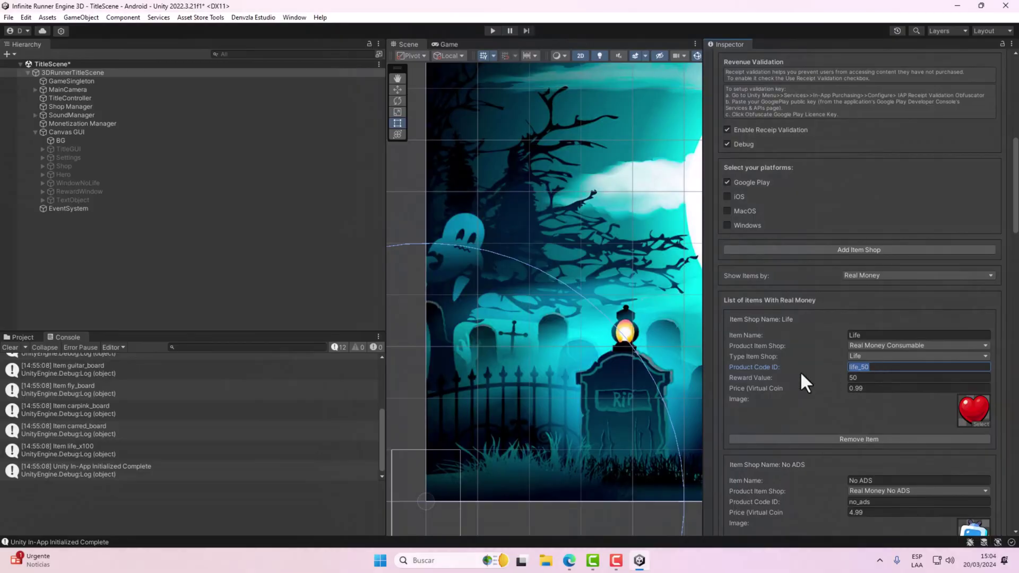
scroll(811, 366, down, 1)
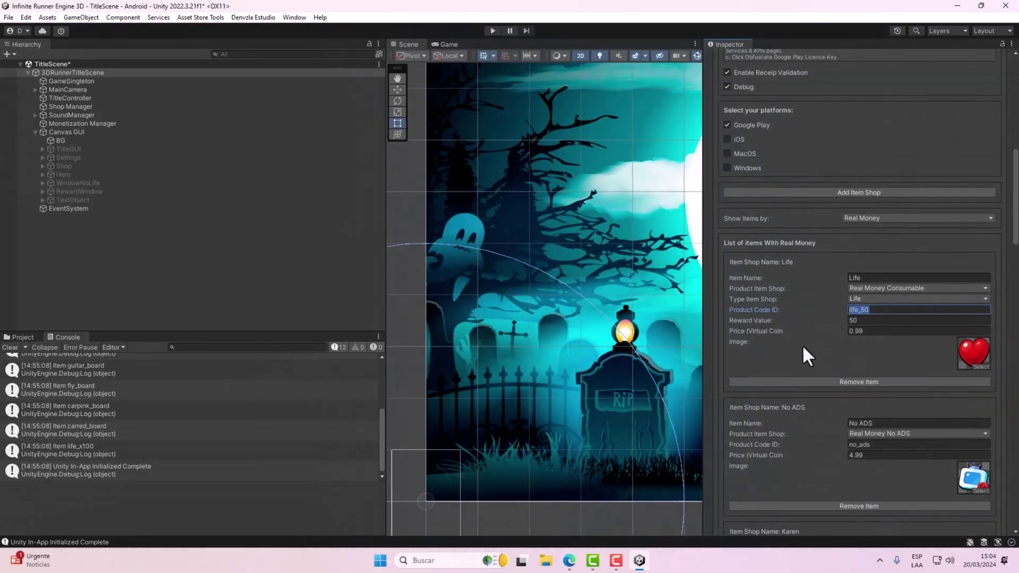
click(873, 446)
scroll(810, 404, down, 3)
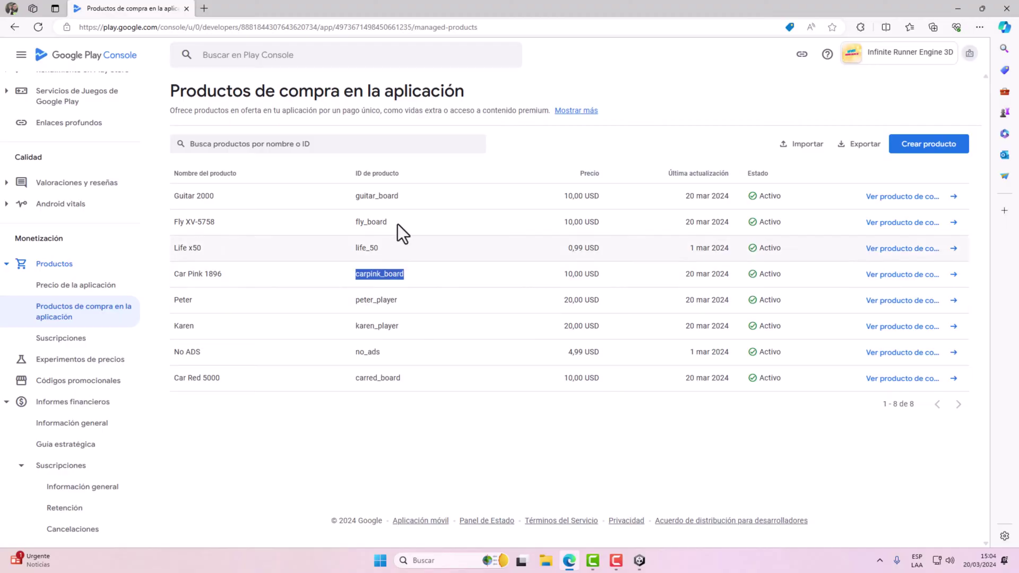
Step: Highlight the Play Console product ID column to compare with the shop items, then return to Unity
drag(353, 194, 385, 326)
click(590, 204)
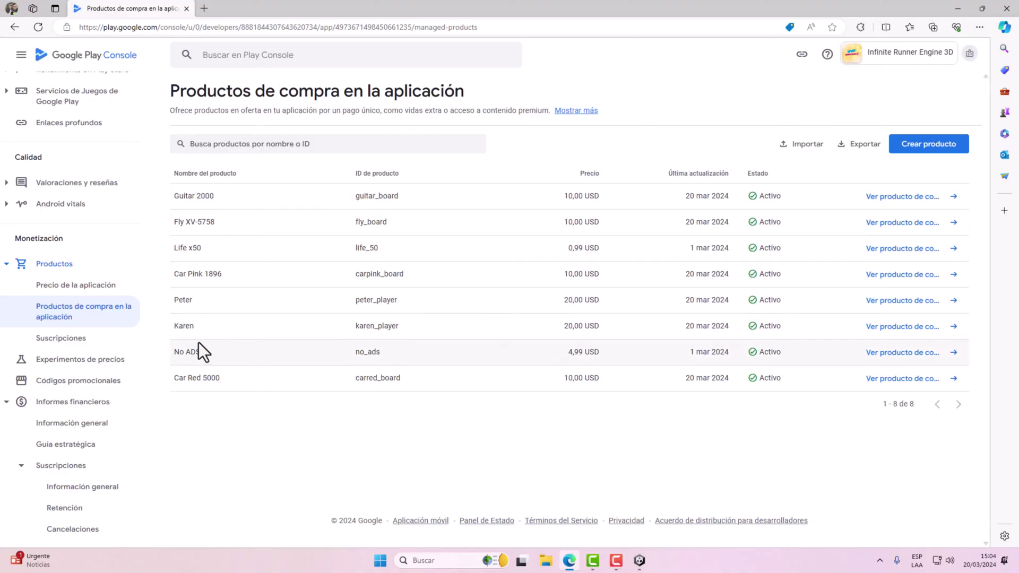
click(640, 560)
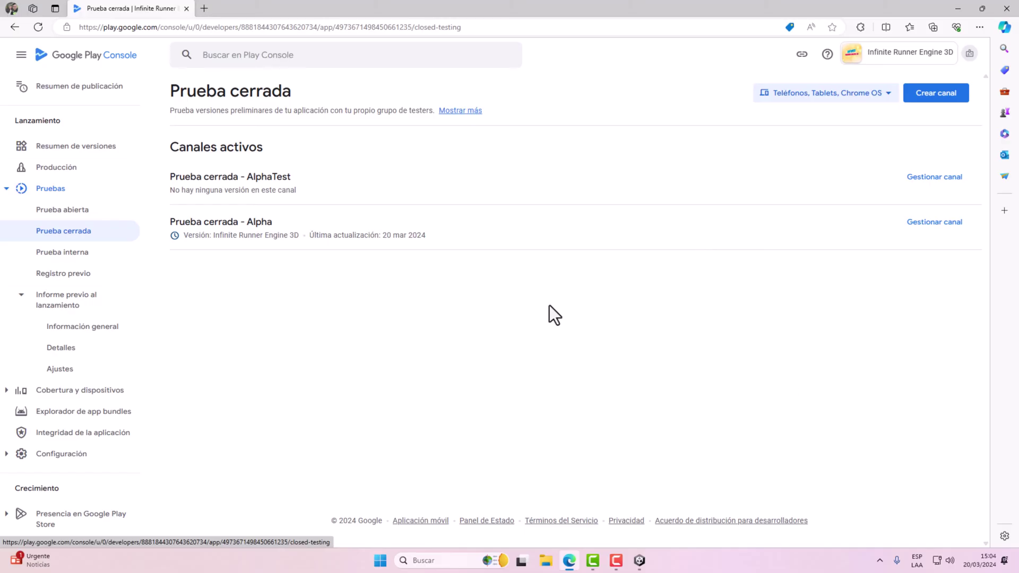
click(639, 560)
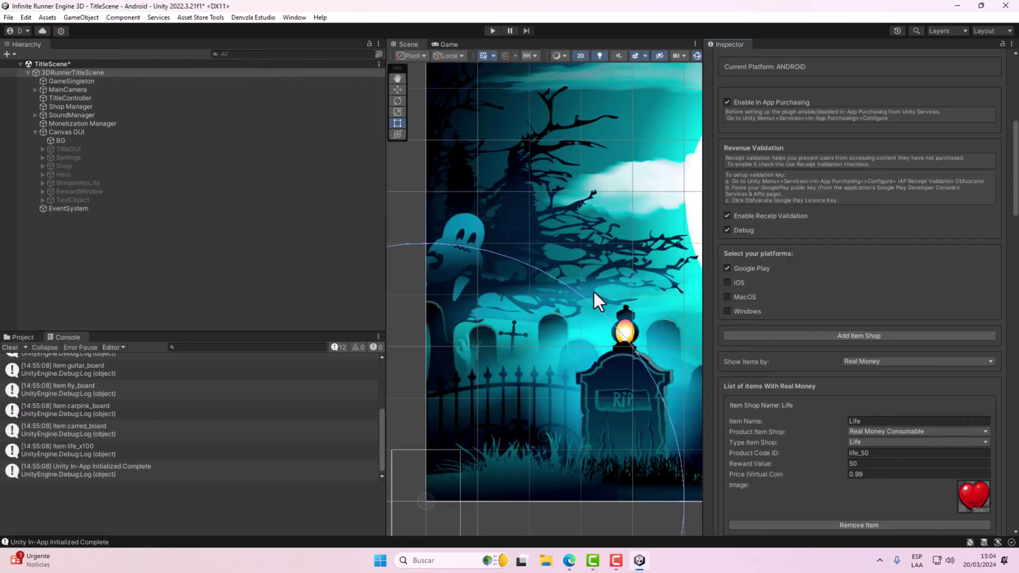